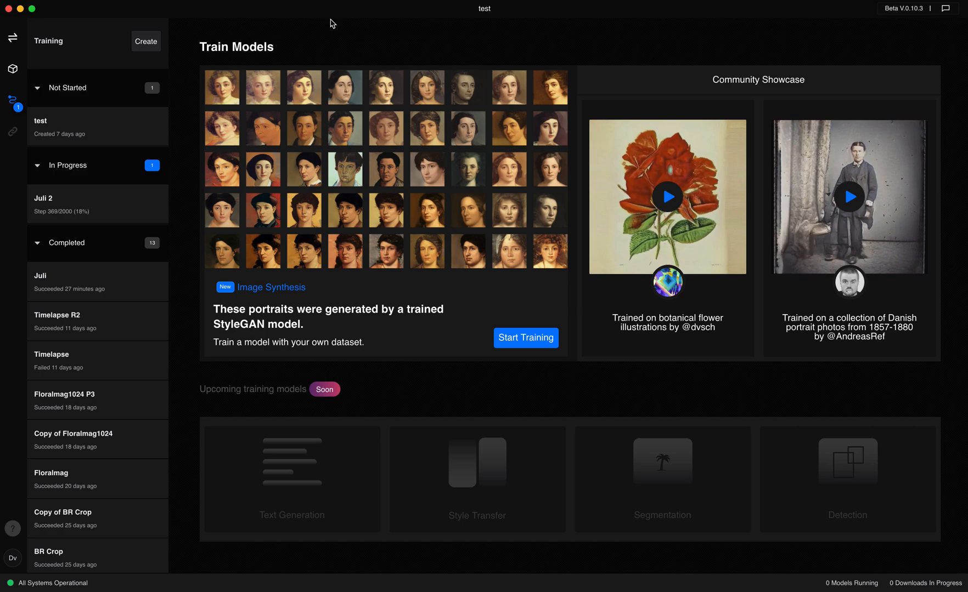
Create a new training experiment named "Test"
mouse_move(661, 222)
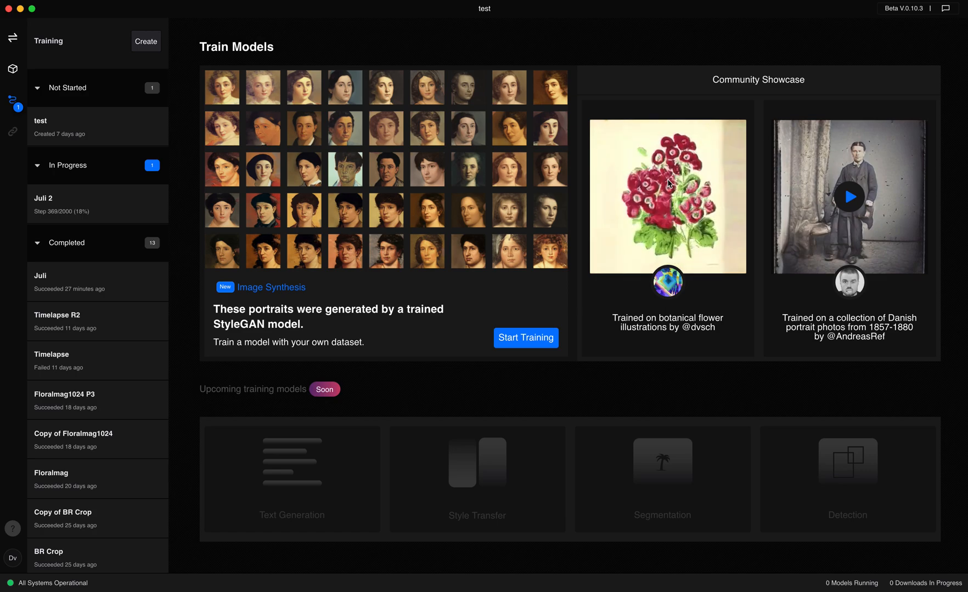
mouse_move(847, 204)
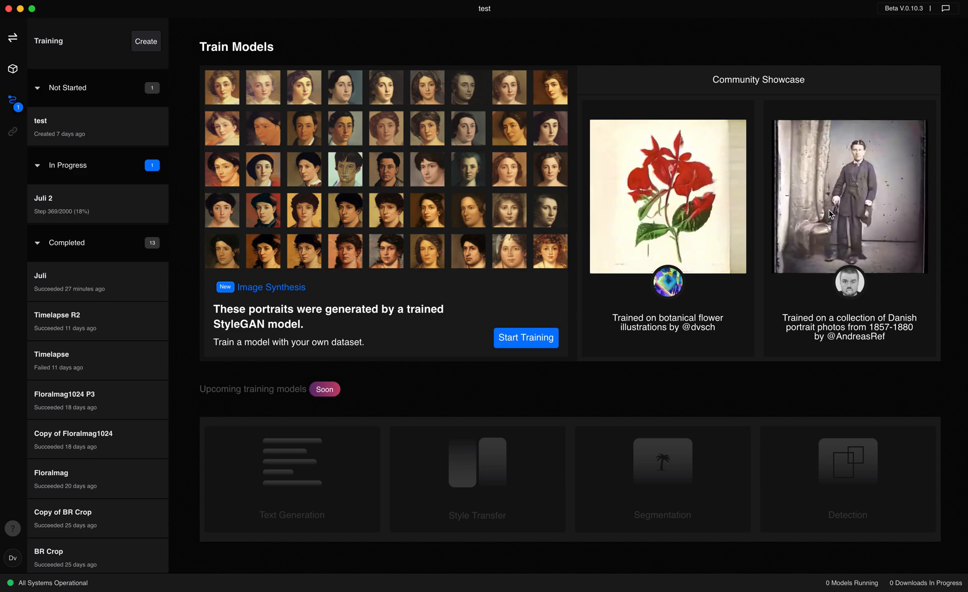
click(536, 343)
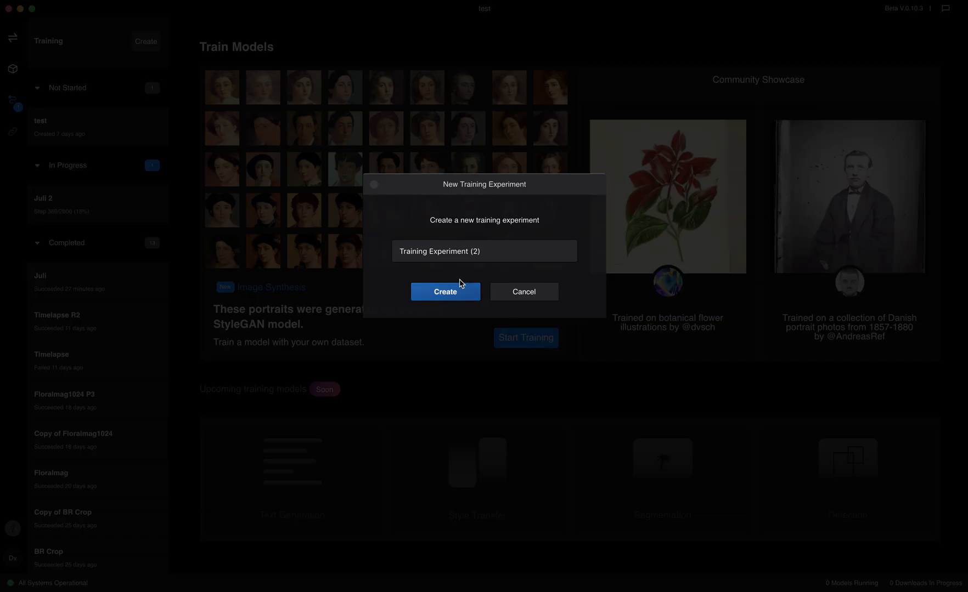
triple_click(463, 256)
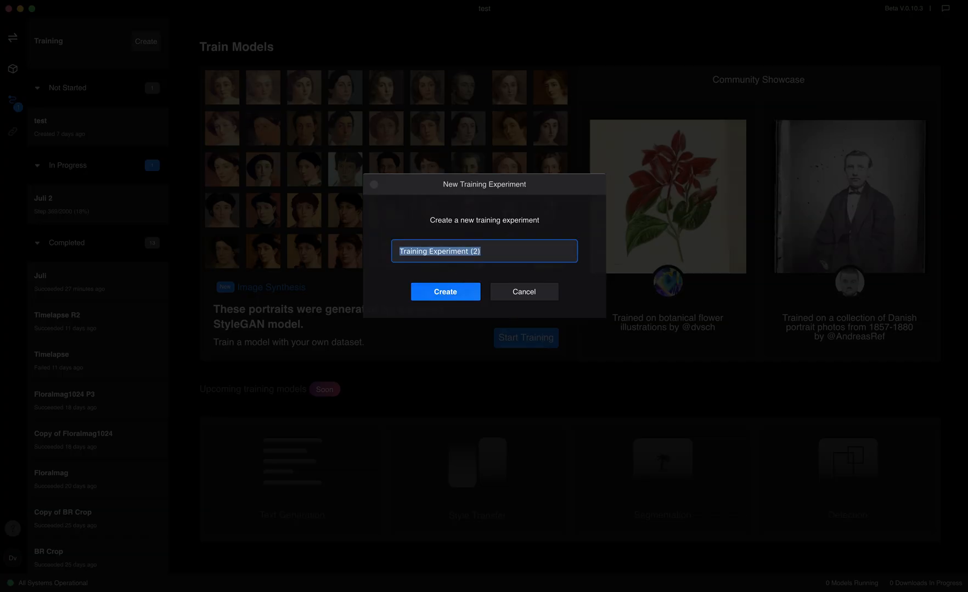
text(Test)
click(451, 291)
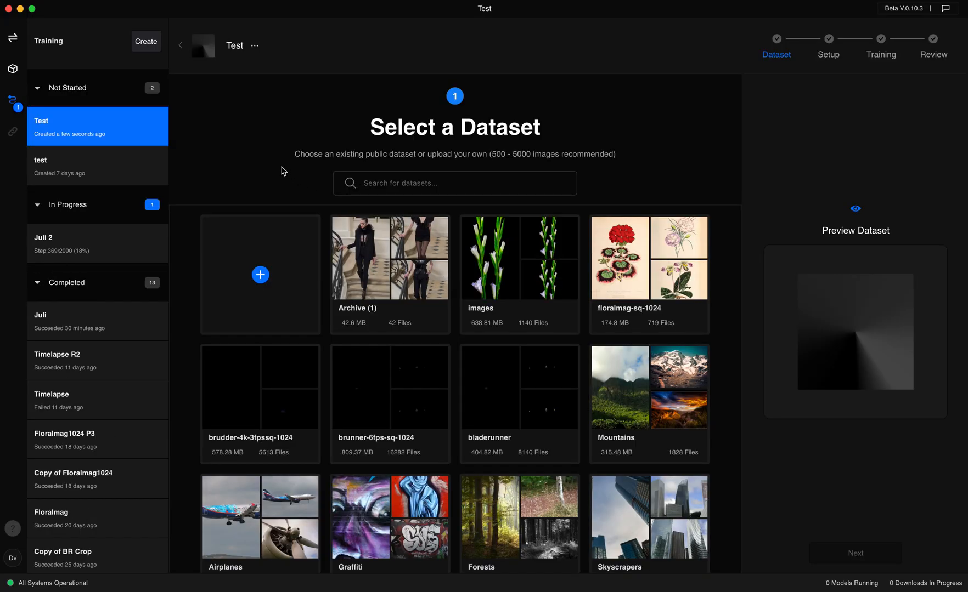
Start a dataset upload and browse to the ladiescrop folder in repos/dataset-tools/output
scroll(381, 308, down, 2)
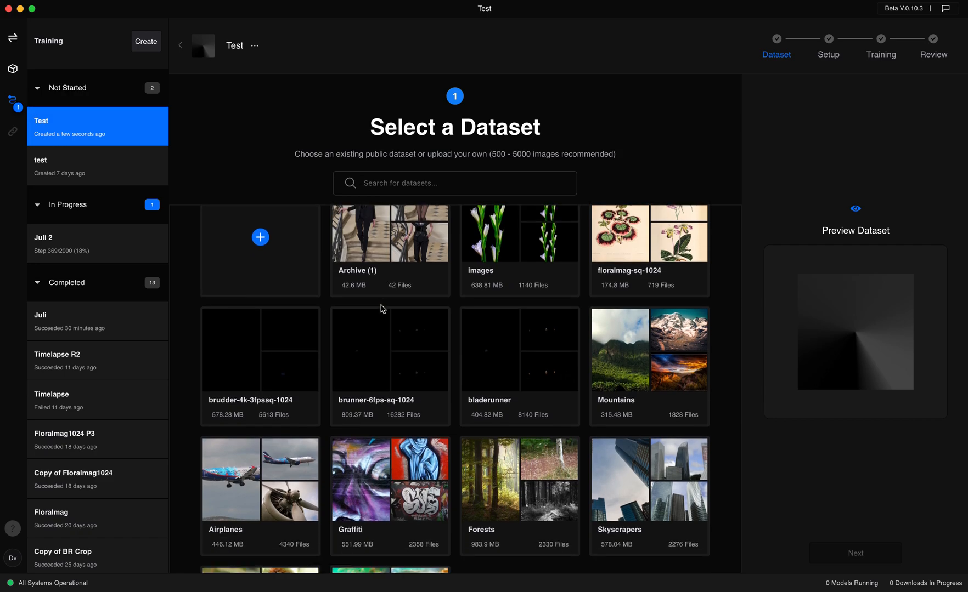
scroll(387, 360, down, 5)
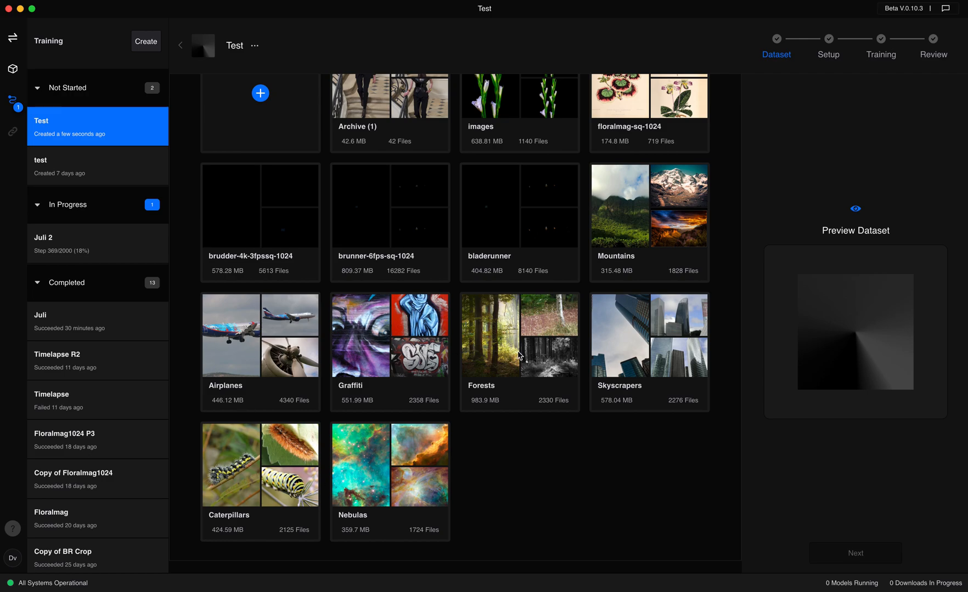
scroll(640, 399, up, 1)
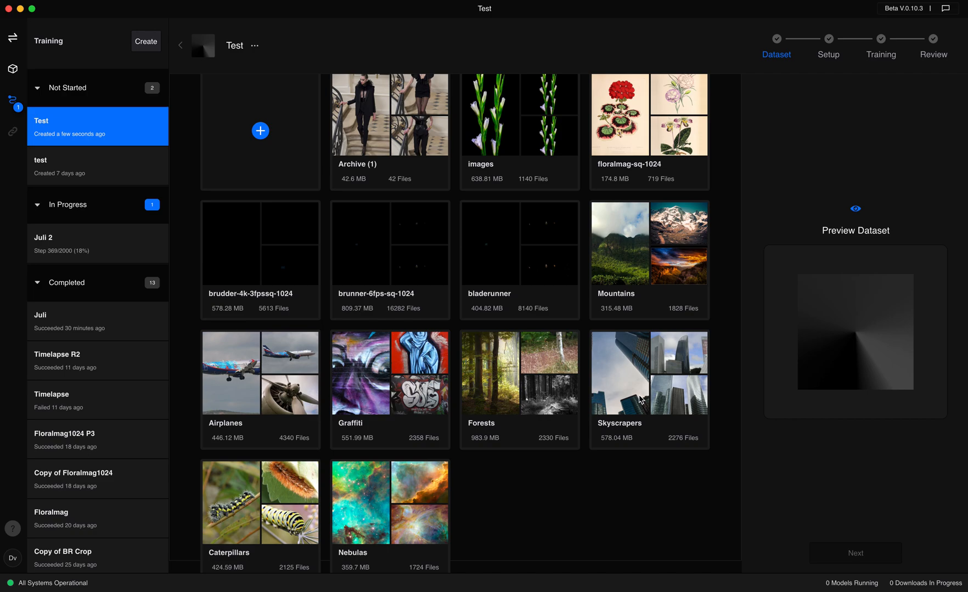
scroll(610, 391, up, 2)
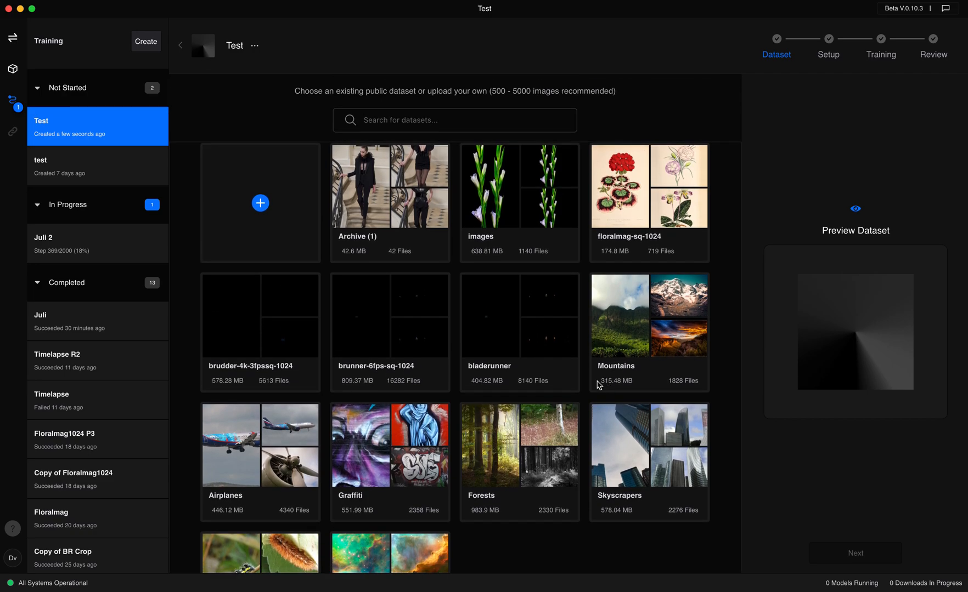
click(261, 204)
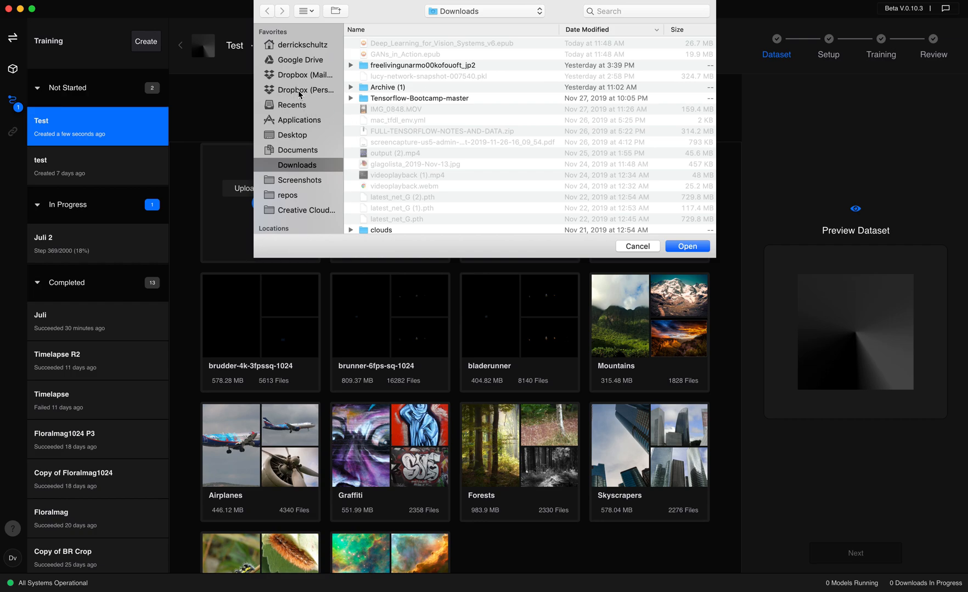
click(297, 197)
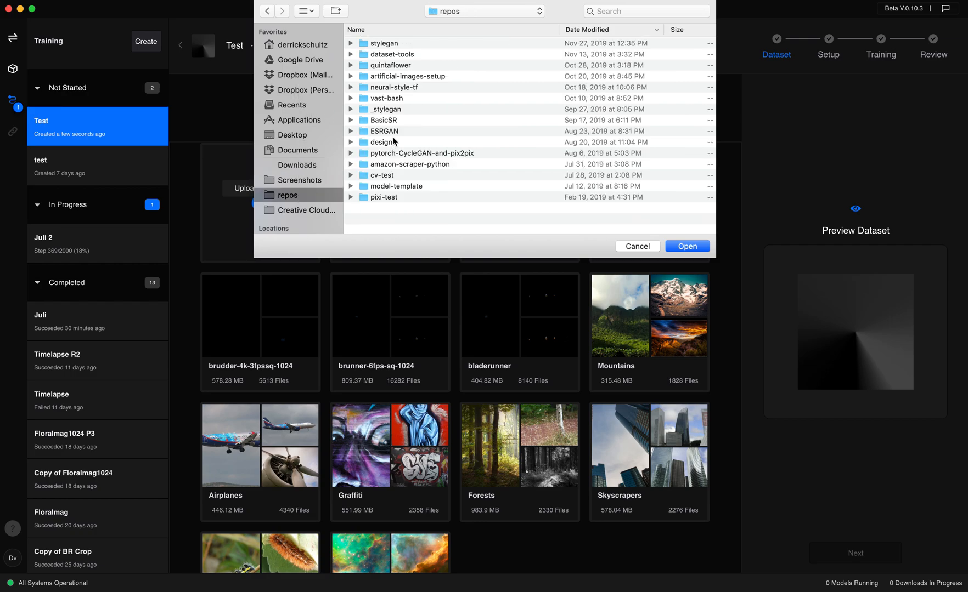
double_click(391, 55)
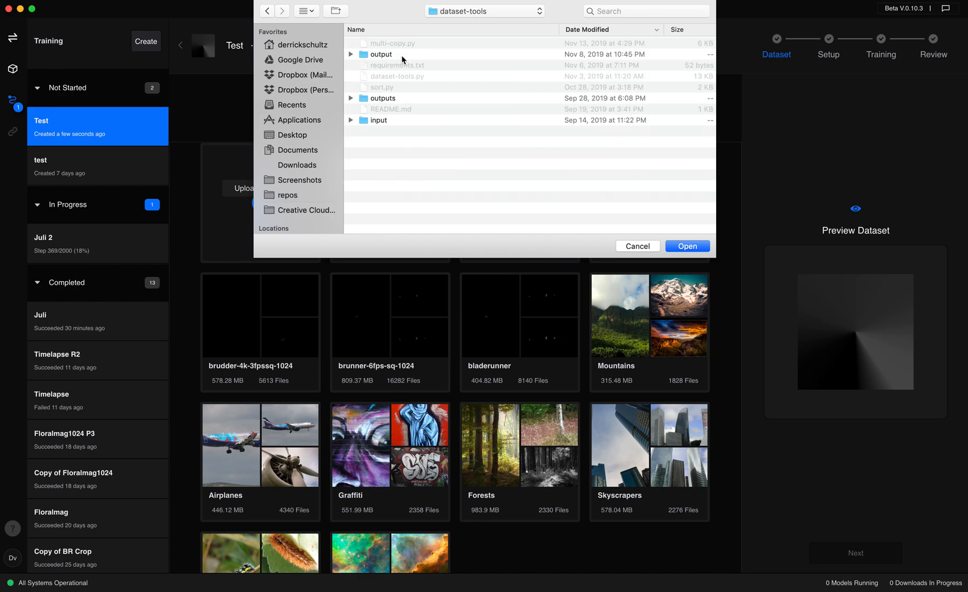
double_click(393, 56)
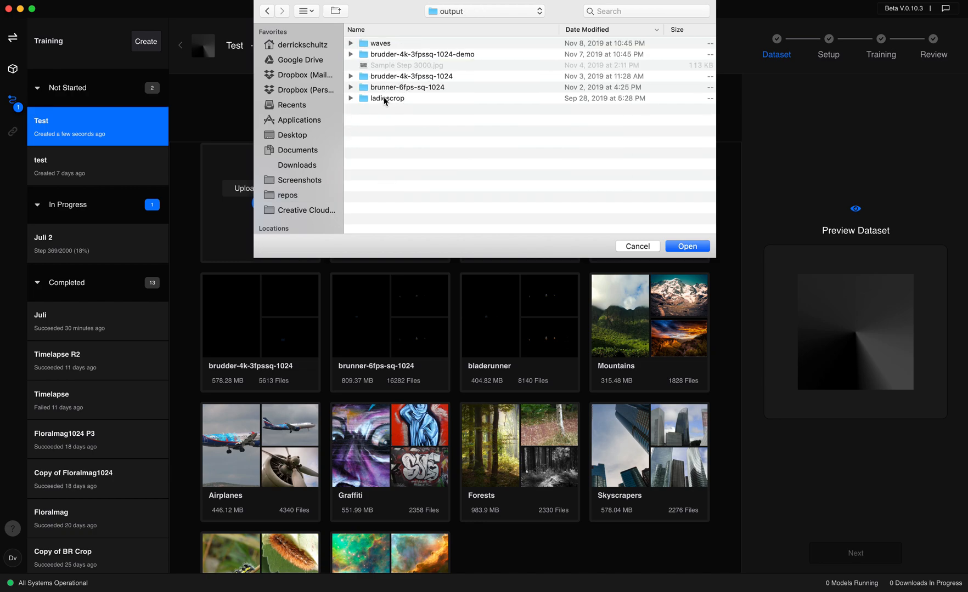
double_click(385, 99)
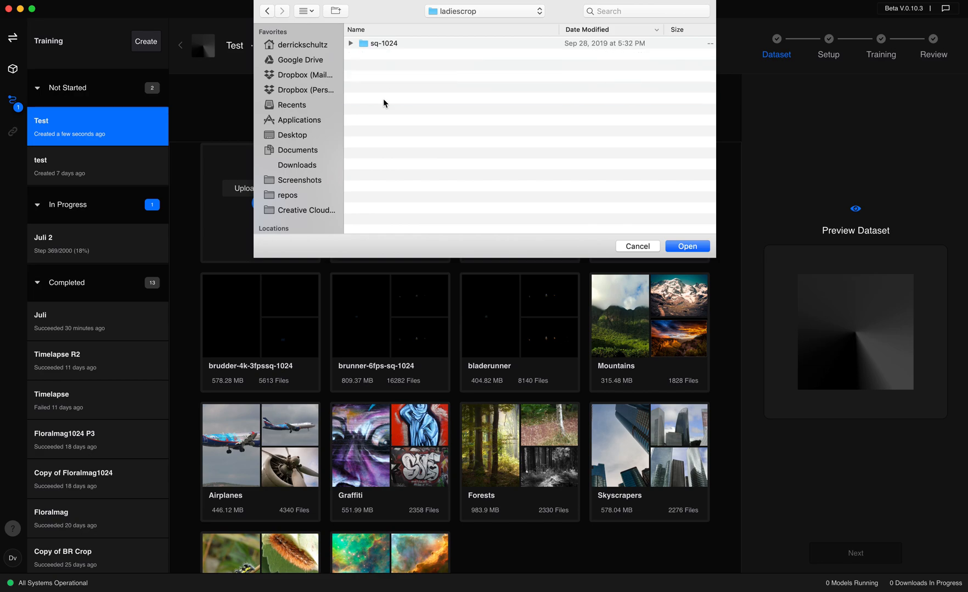
Inspect the contents of the sq-1024 folder in ladiescrop and try to upload the folder as a dataset
click(381, 44)
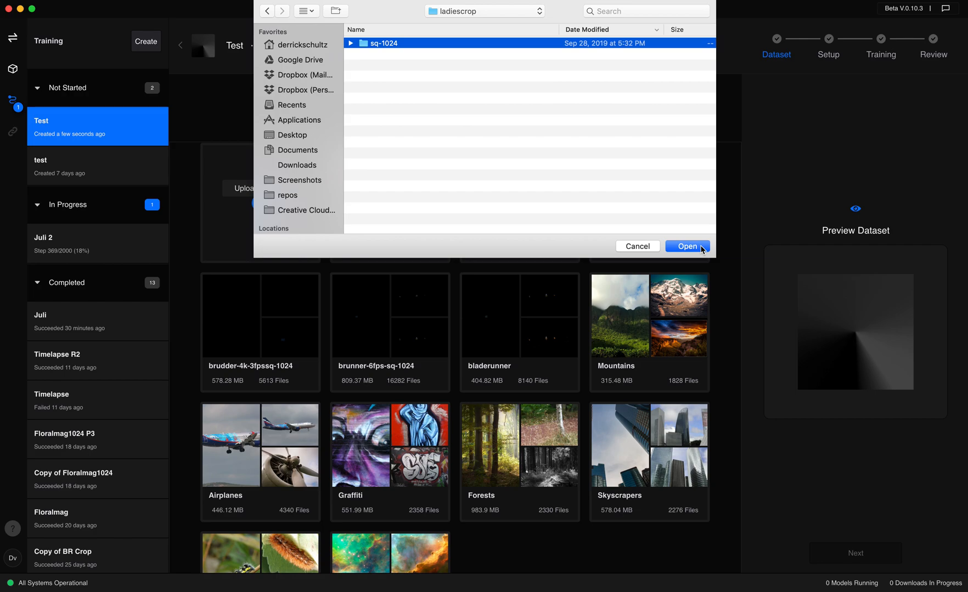
click(350, 44)
scroll(422, 105, down, 2)
scroll(422, 106, up, 3)
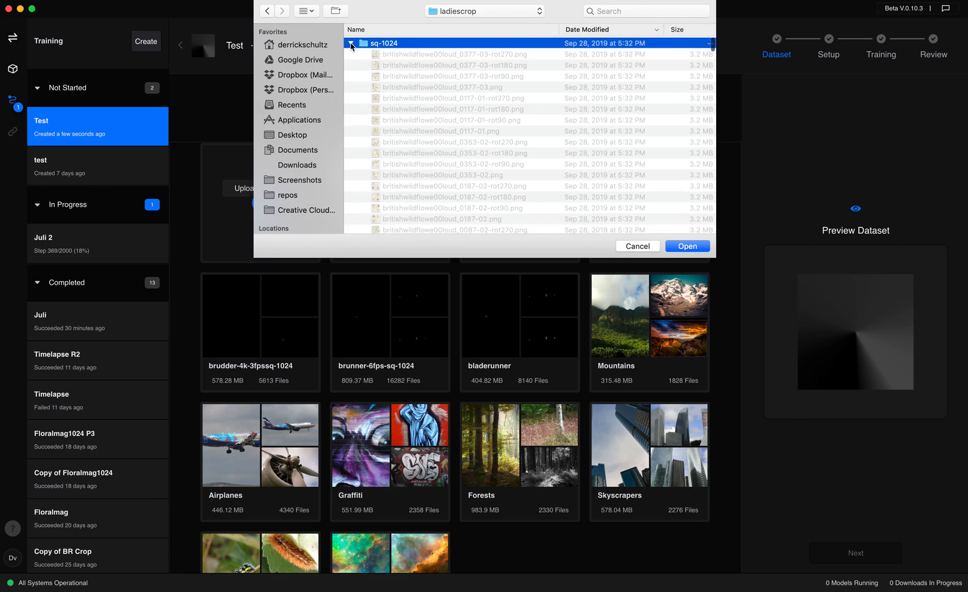
click(351, 44)
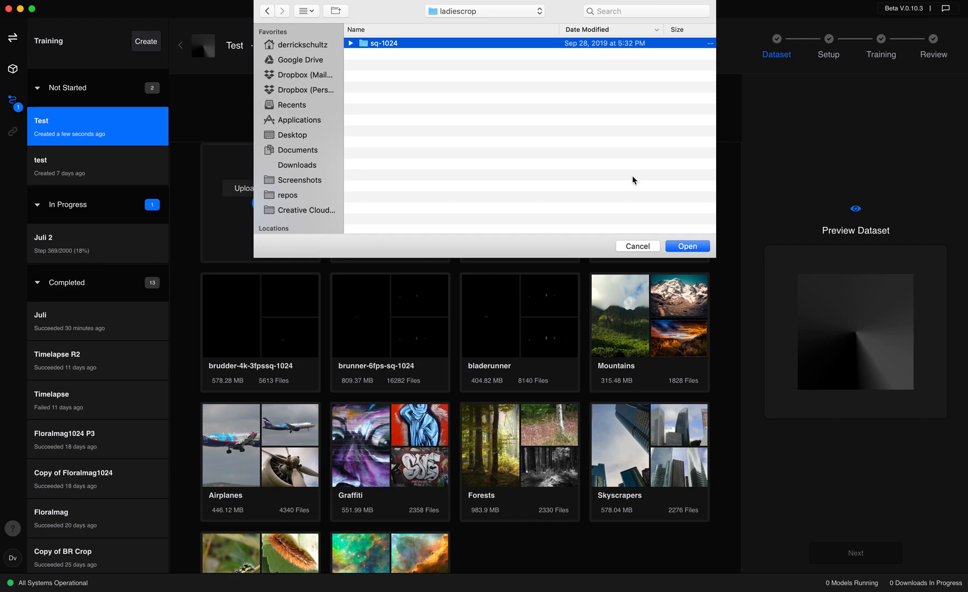
click(688, 246)
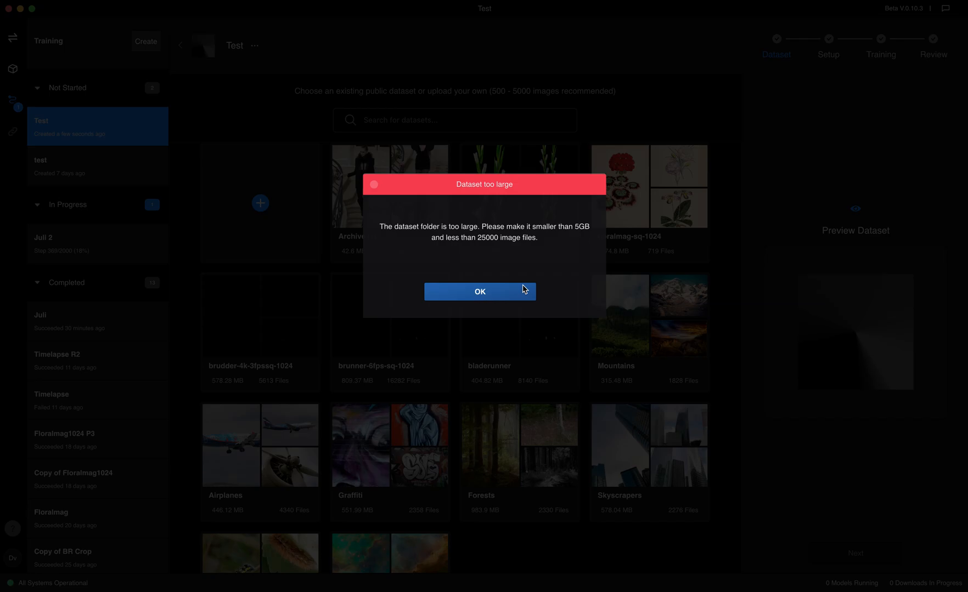
click(523, 289)
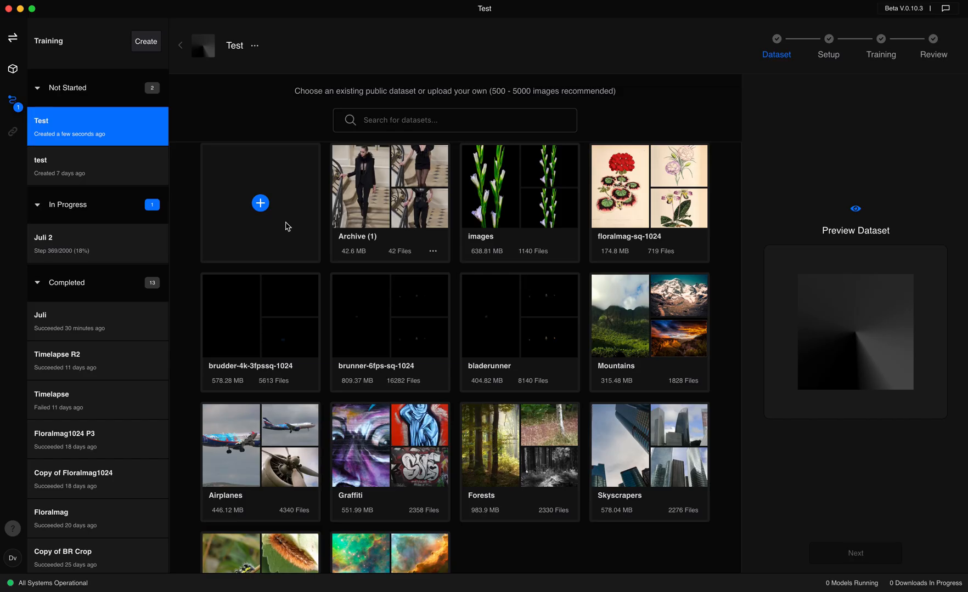
Start another dataset upload and go up to the output folder of dataset-tools
click(260, 203)
click(626, 11)
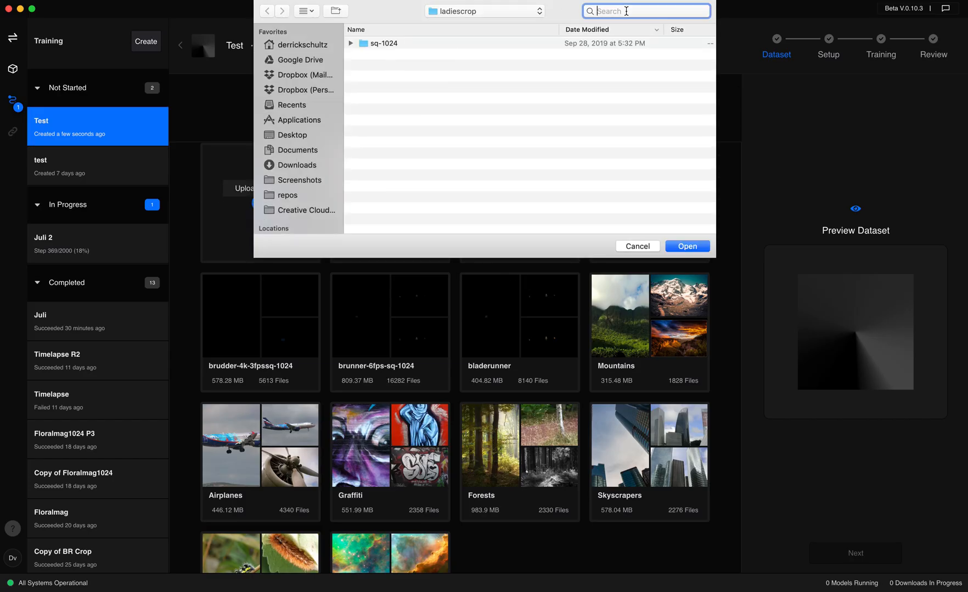
click(451, 12)
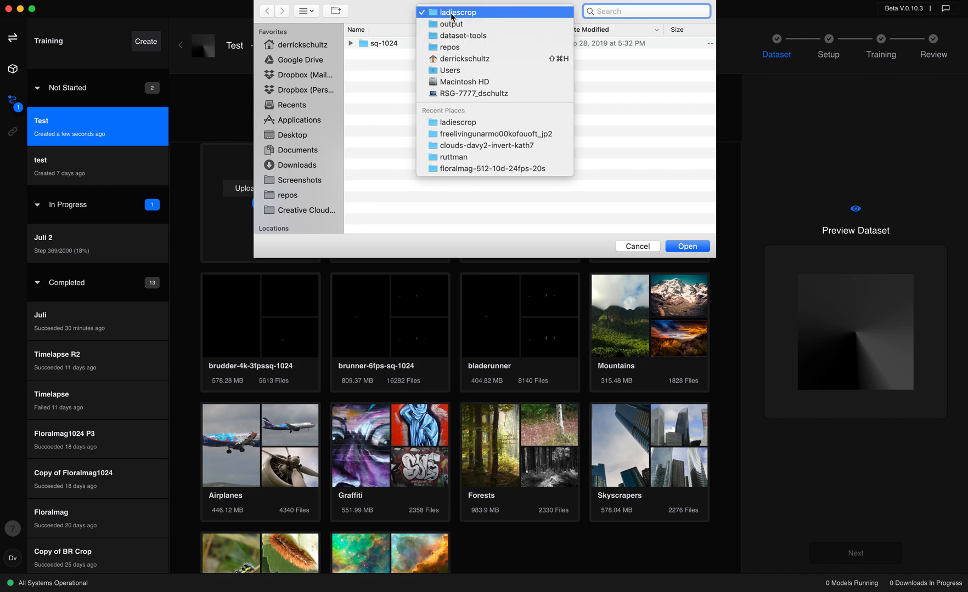
click(452, 25)
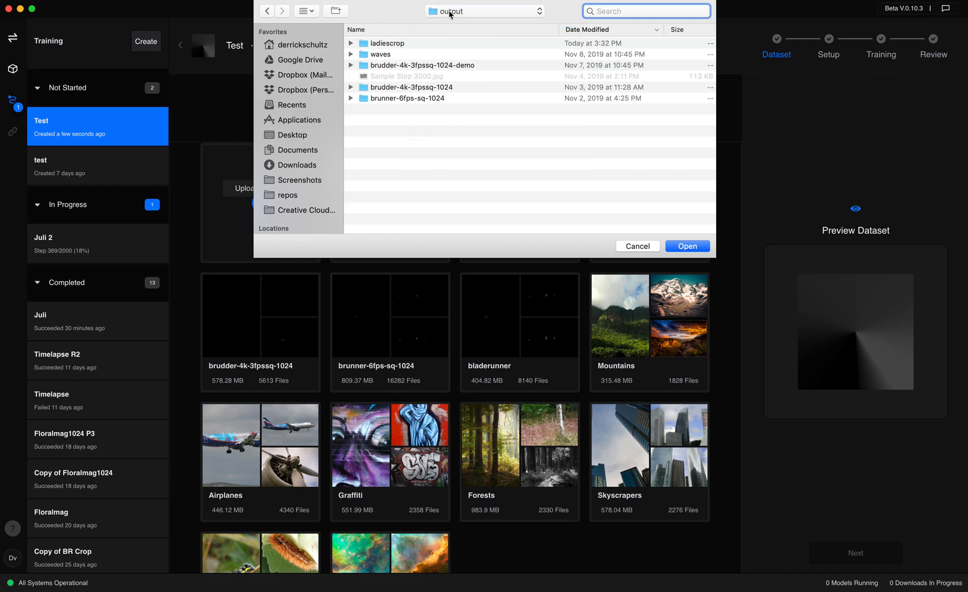
click(450, 13)
click(452, 24)
click(377, 99)
double_click(378, 103)
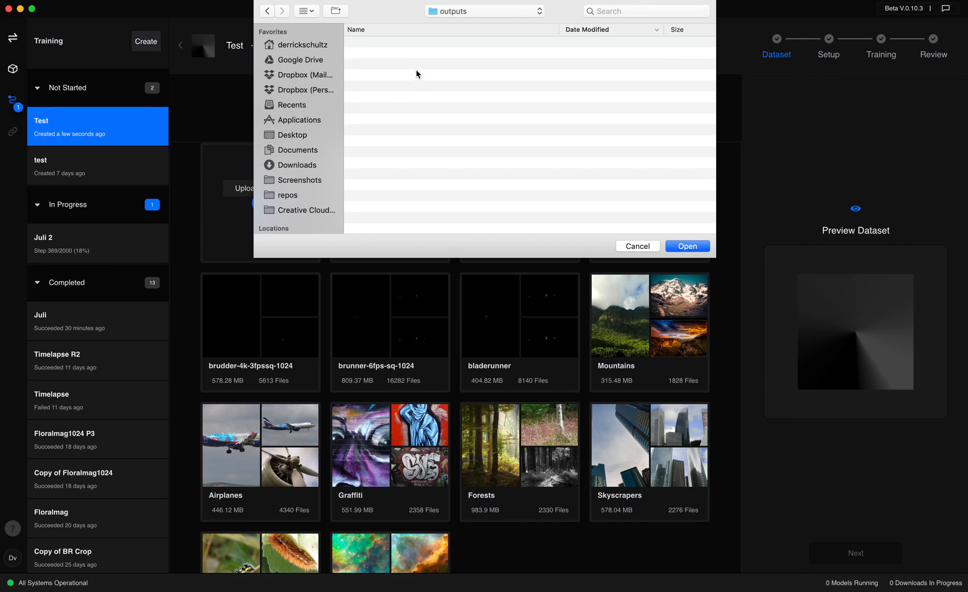
key(super+Up)
double_click(391, 53)
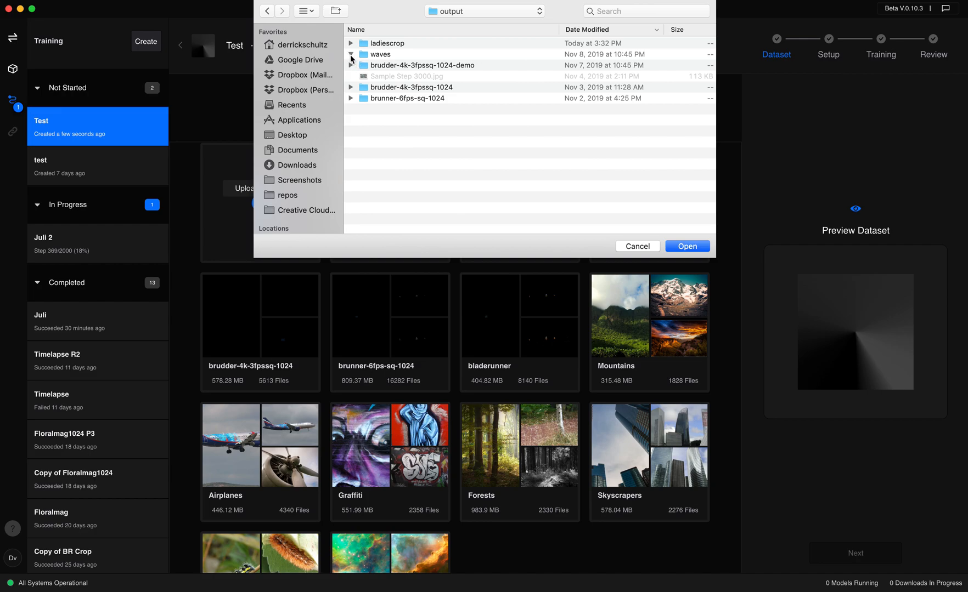
Upload the 1024 folder inside waves as a dataset
click(350, 55)
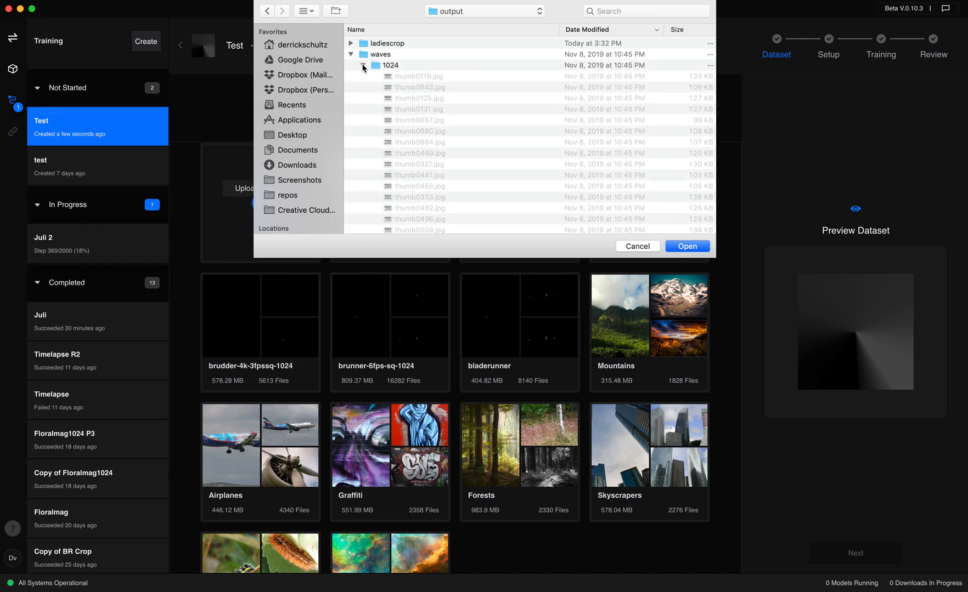
click(363, 65)
click(392, 66)
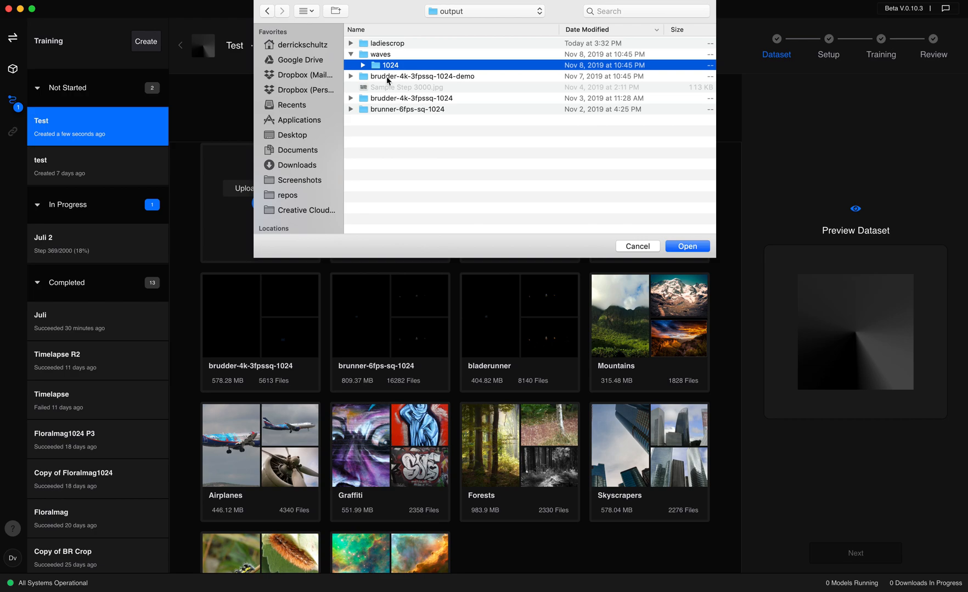
click(685, 246)
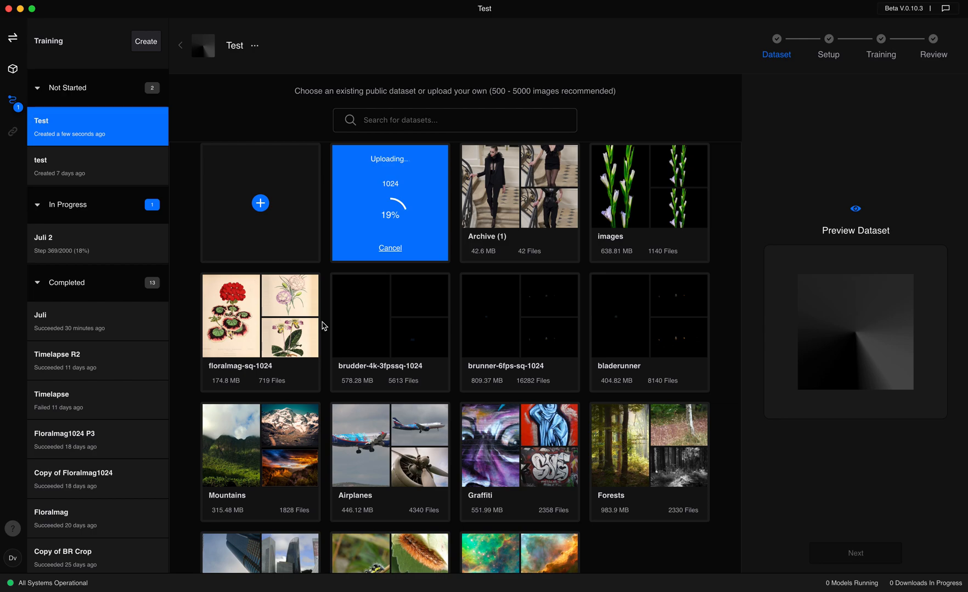
Select the floralmag-sq-1024 dataset and browse through its preview images
click(285, 330)
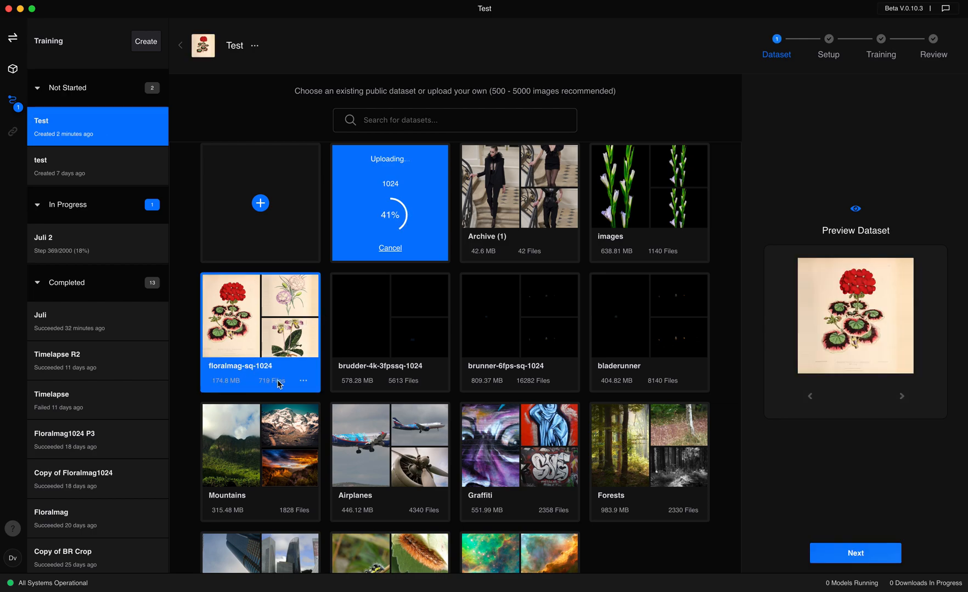
click(901, 396)
click(900, 396)
click(901, 396)
click(900, 396)
click(900, 398)
click(901, 398)
click(901, 398)
click(900, 397)
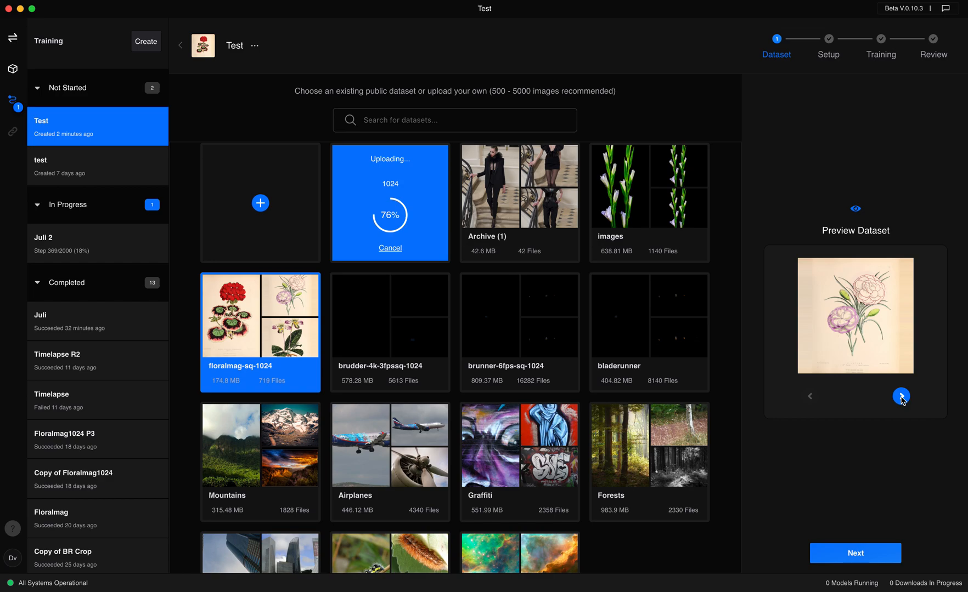
click(901, 397)
click(901, 398)
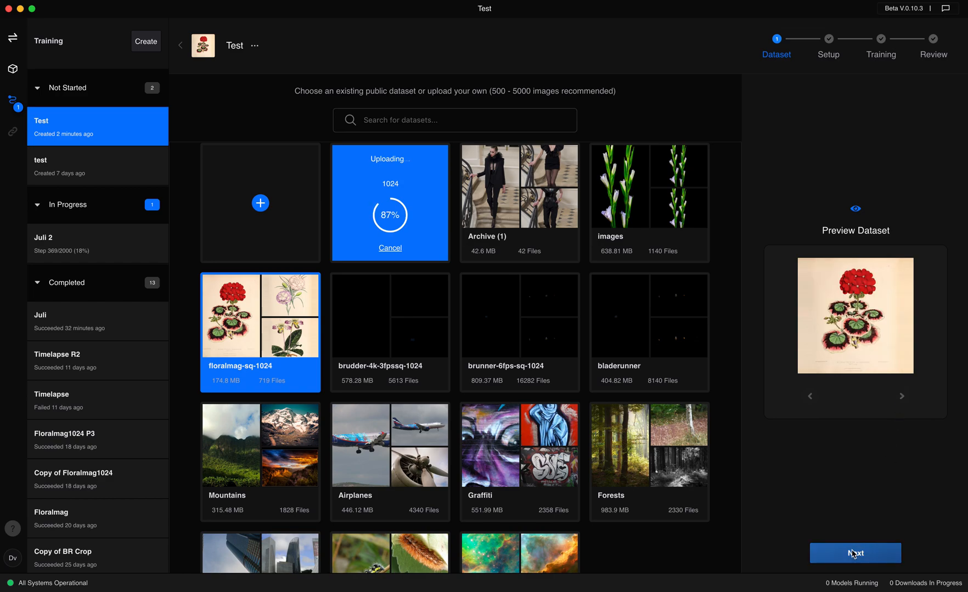
Reopen the Test experiment to check its dataset selection, and proceed to the training options with the 1024 dataset
click(854, 554)
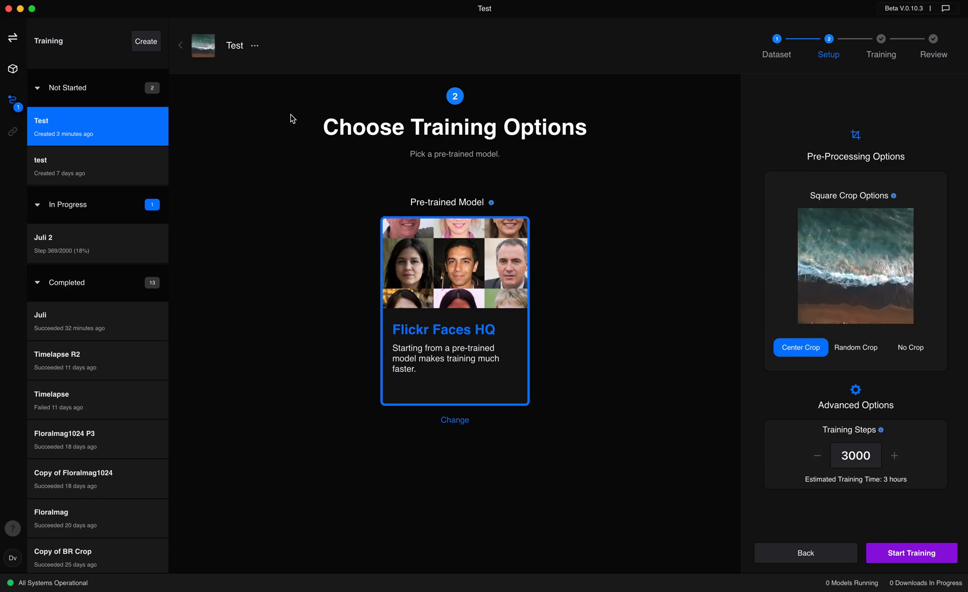
click(182, 48)
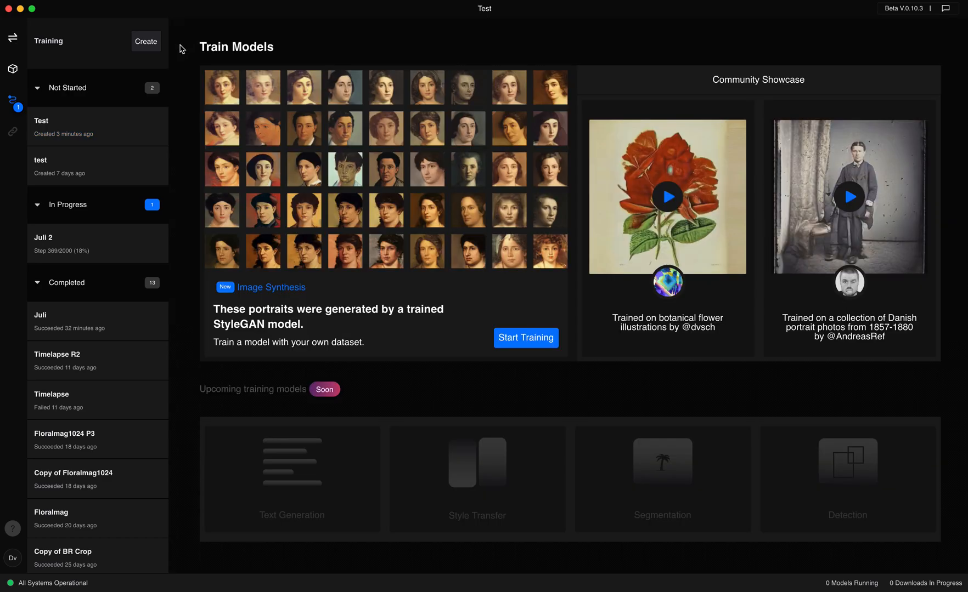
click(100, 133)
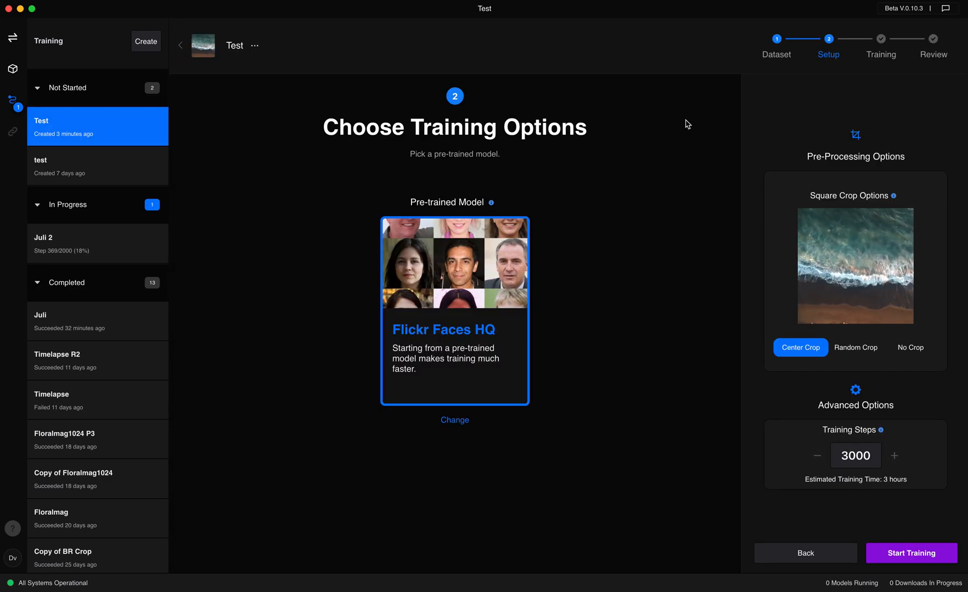
click(776, 43)
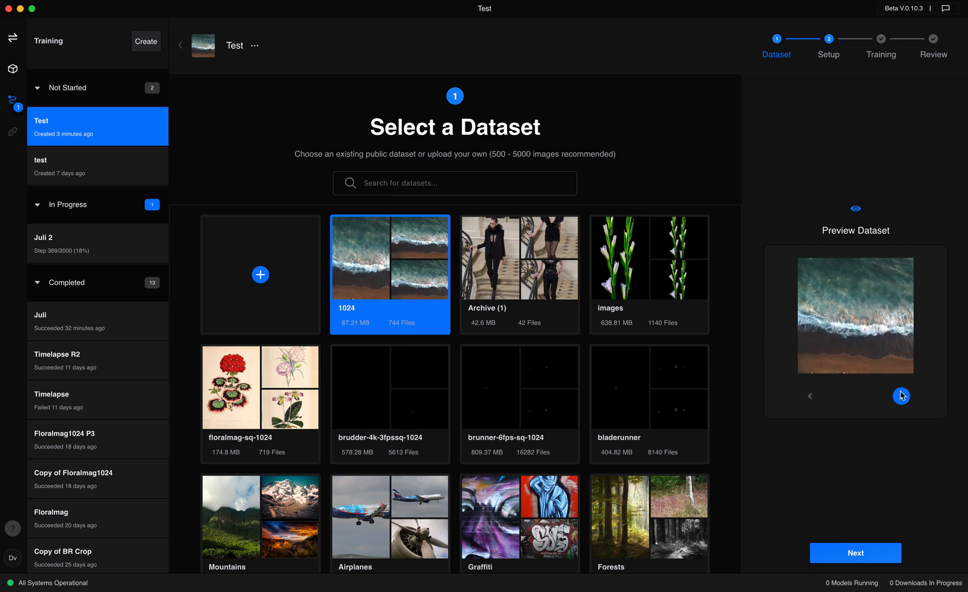
click(860, 554)
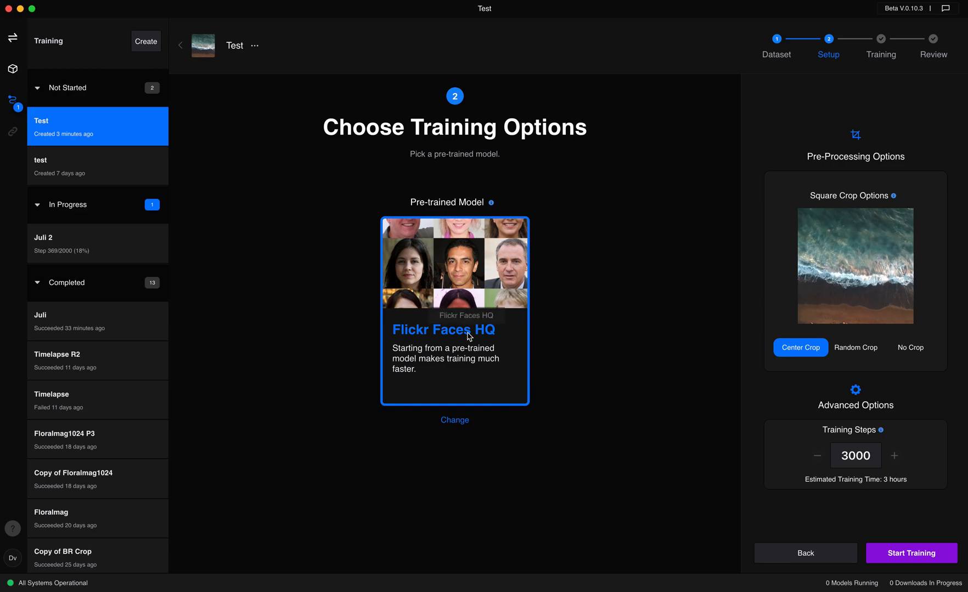
Look through the available pre-trained models for the Test experiment, keeping Flickr Faces HQ selected
click(453, 420)
scroll(509, 412, down, 4)
scroll(509, 411, down, 2)
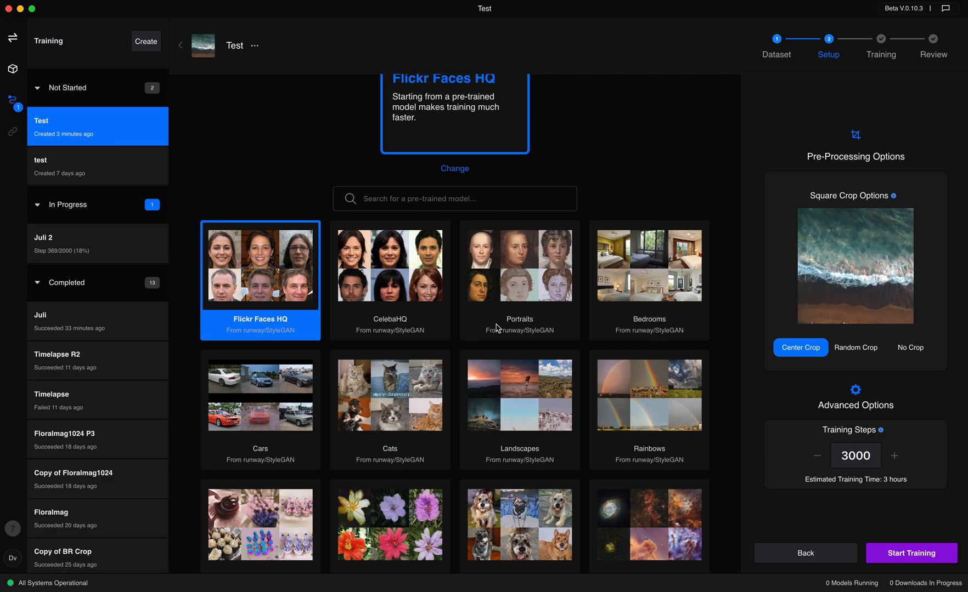
scroll(496, 328, down, 15)
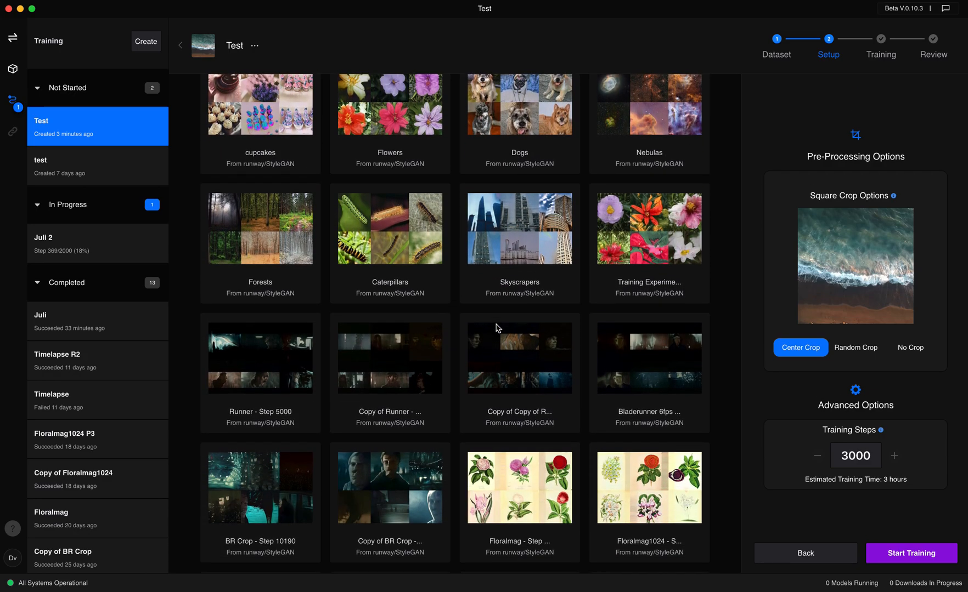
scroll(496, 328, up, 13)
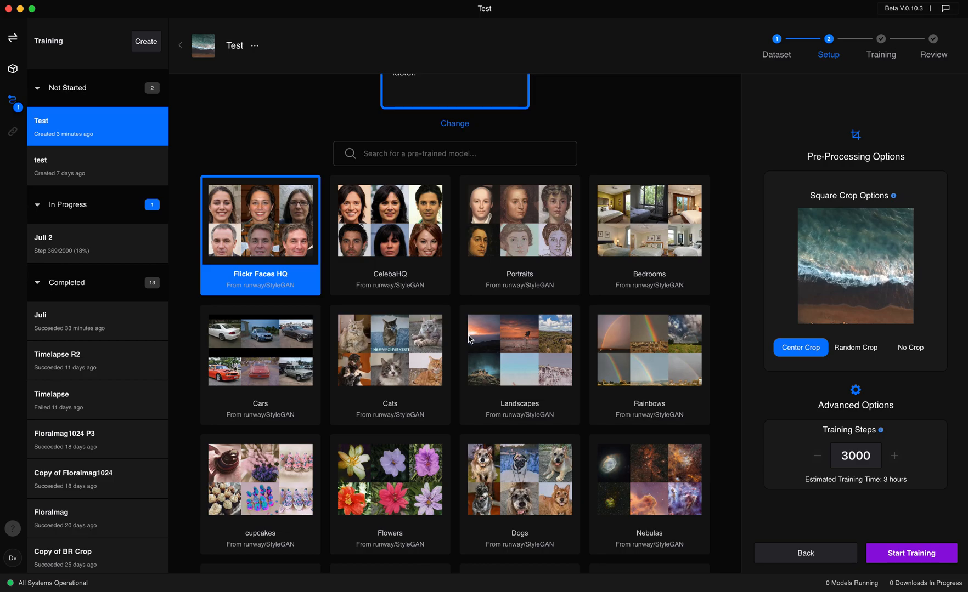
scroll(401, 349, down, 2)
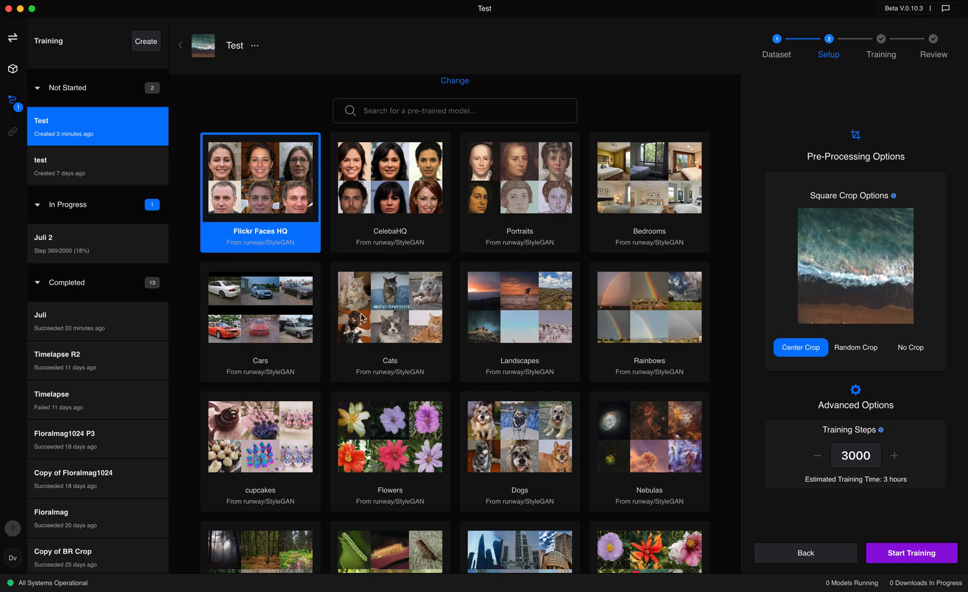
scroll(398, 304, up, 4)
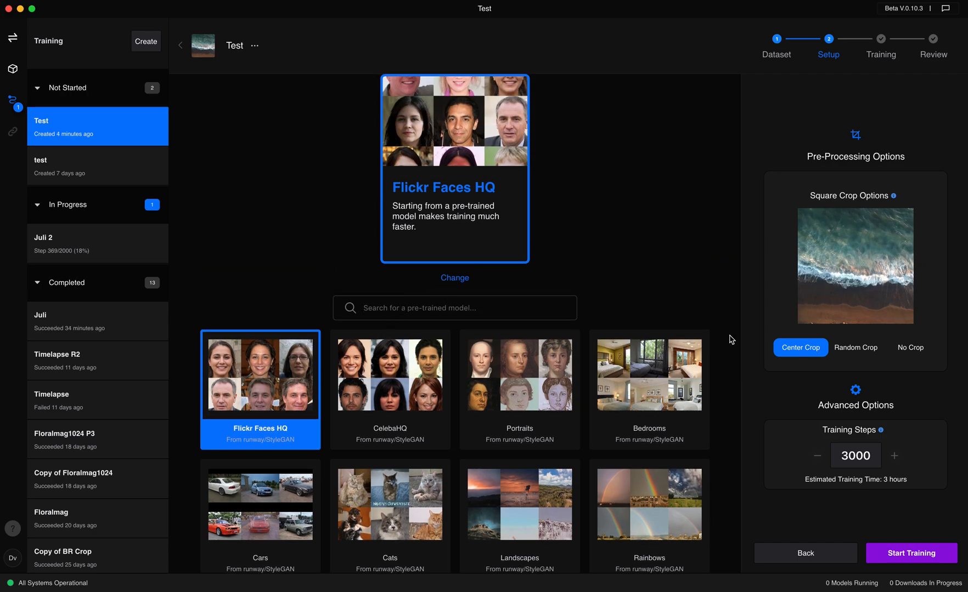
scroll(469, 209, up, 5)
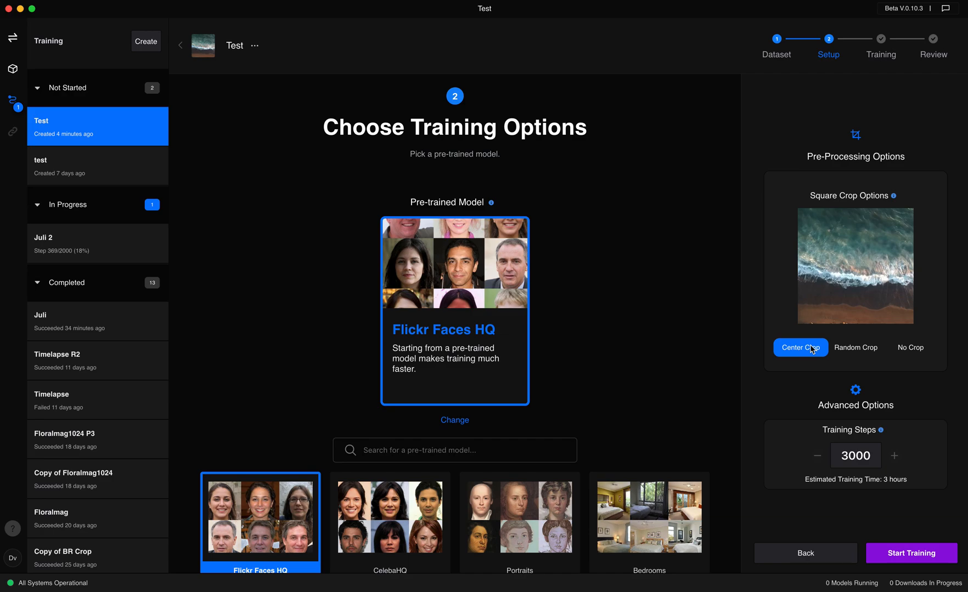
Set the square crop option to Random Crop after previewing No Crop, and start training the Test experiment
click(857, 351)
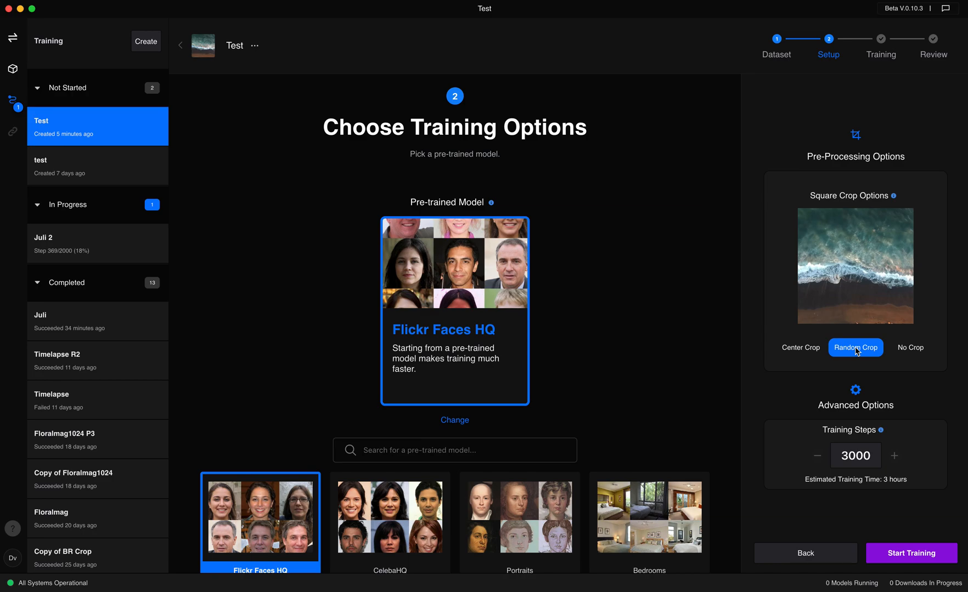
click(904, 350)
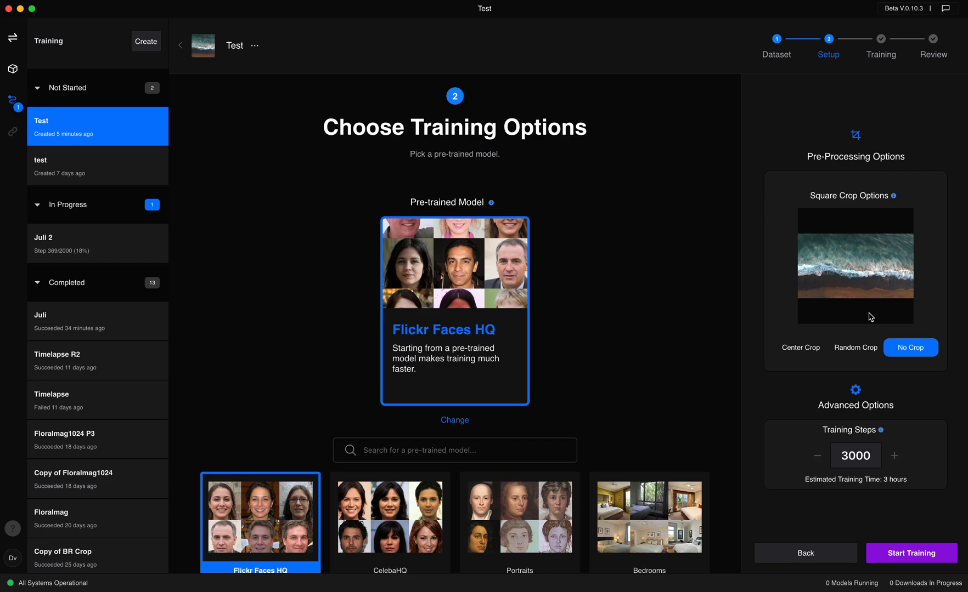
click(854, 352)
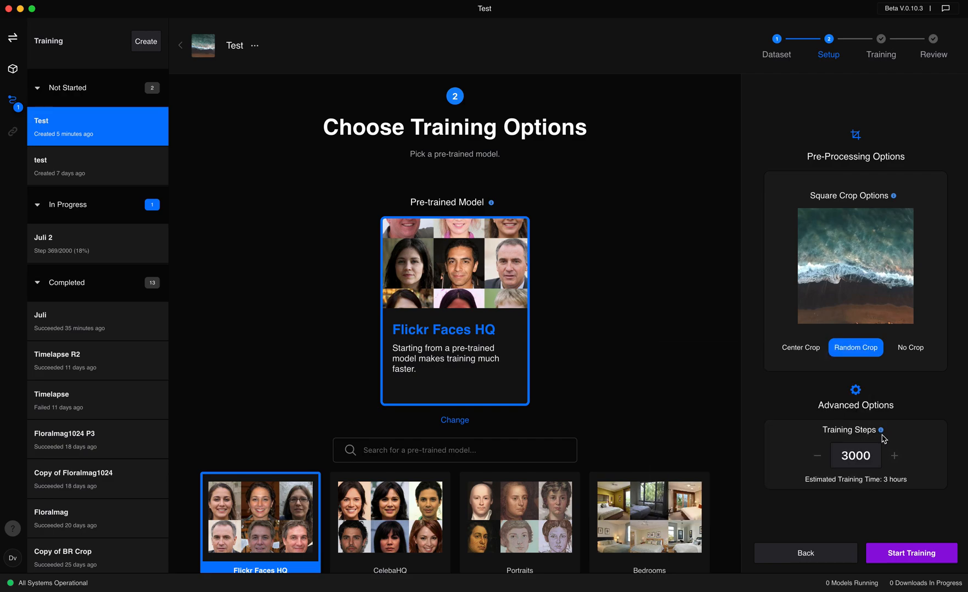
mouse_move(882, 432)
click(907, 555)
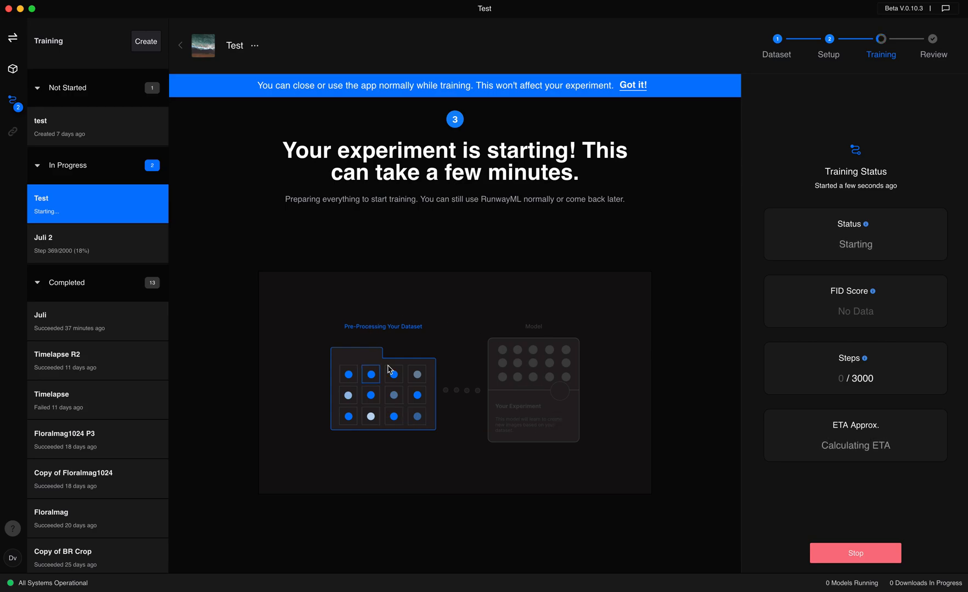
Open the in-progress Juli 2 experiment and examine its FID score and its sample images at the latest training steps
click(102, 250)
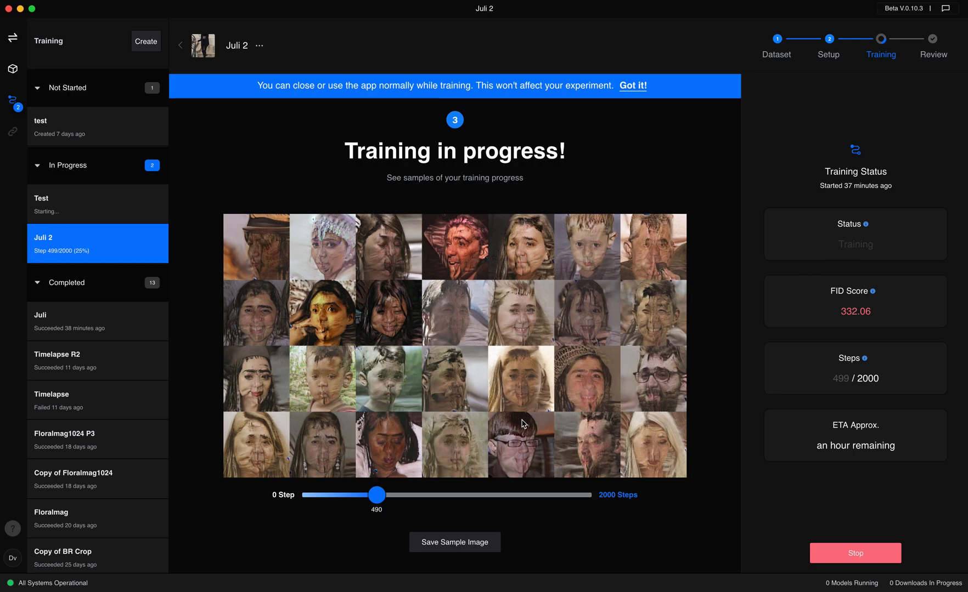
mouse_move(379, 496)
mouse_down()
mouse_move(313, 497)
mouse_move(387, 496)
mouse_up()
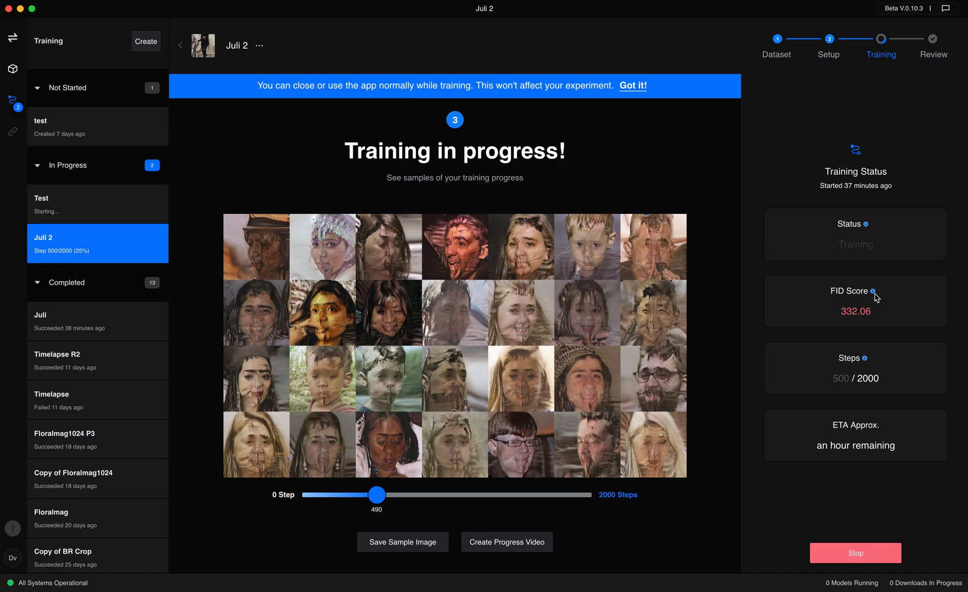
mouse_move(873, 295)
mouse_move(376, 496)
mouse_down()
mouse_move(295, 498)
mouse_move(378, 495)
mouse_up()
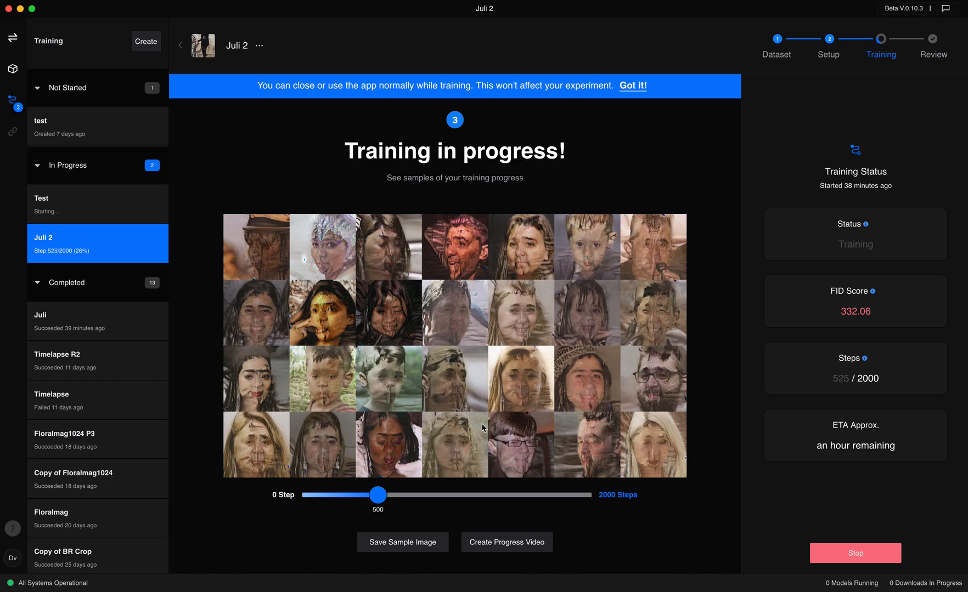
mouse_move(377, 496)
mouse_down()
mouse_move(328, 497)
mouse_move(381, 496)
mouse_up()
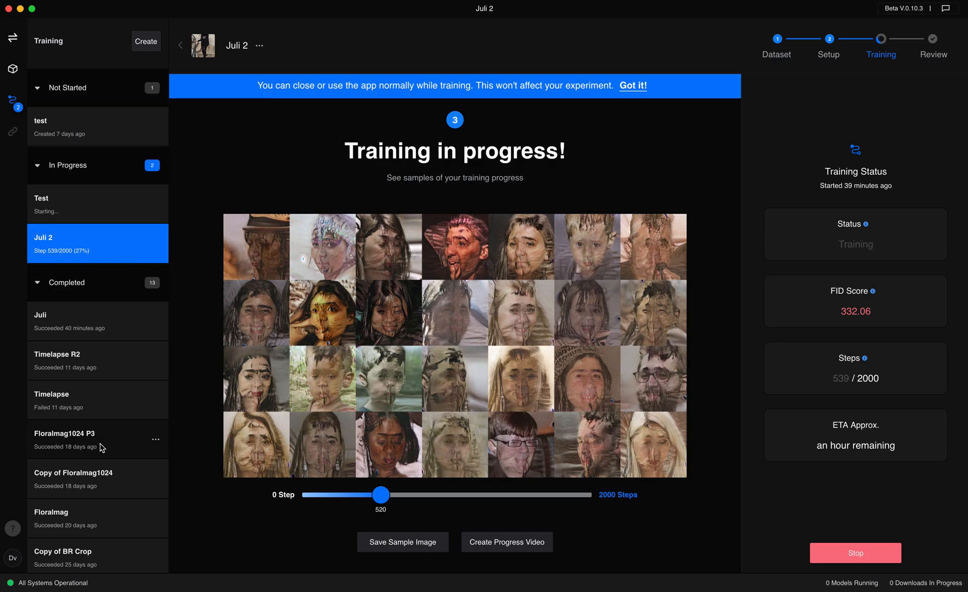
Open the training results of the completed Floralmag1024 P3 experiment and examine its samples from step 5000 back to step 1
scroll(100, 426, down, 2)
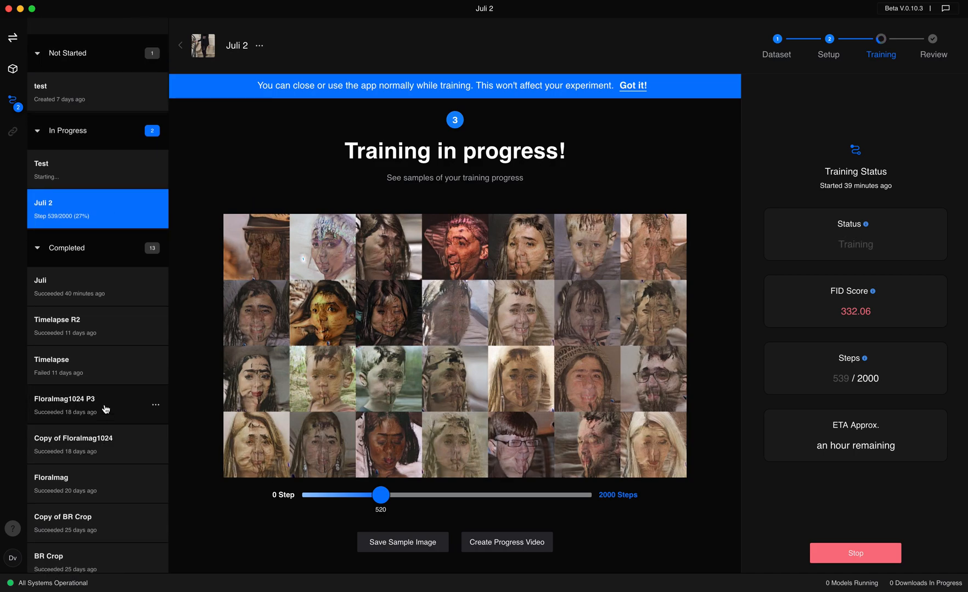
click(105, 409)
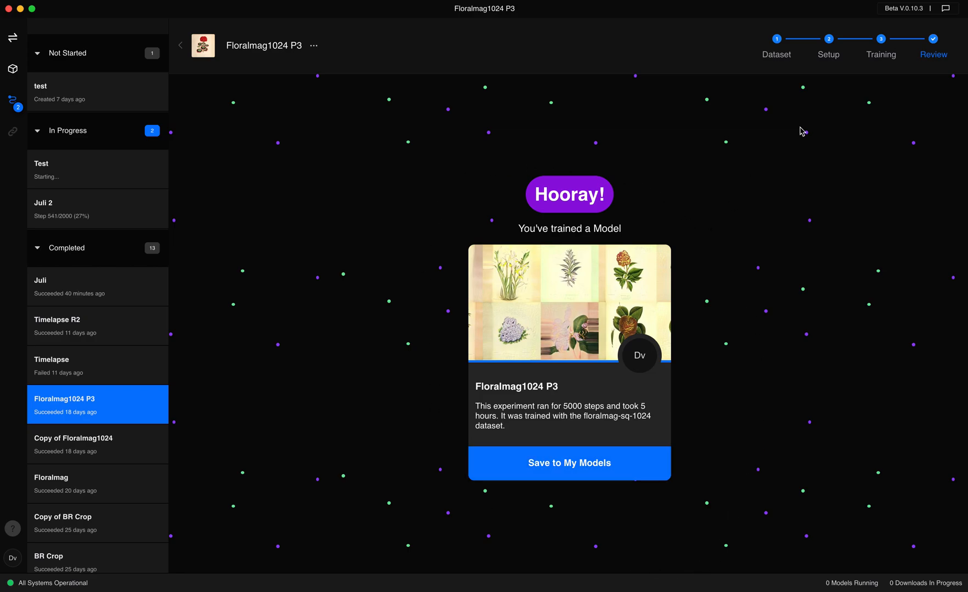
click(881, 43)
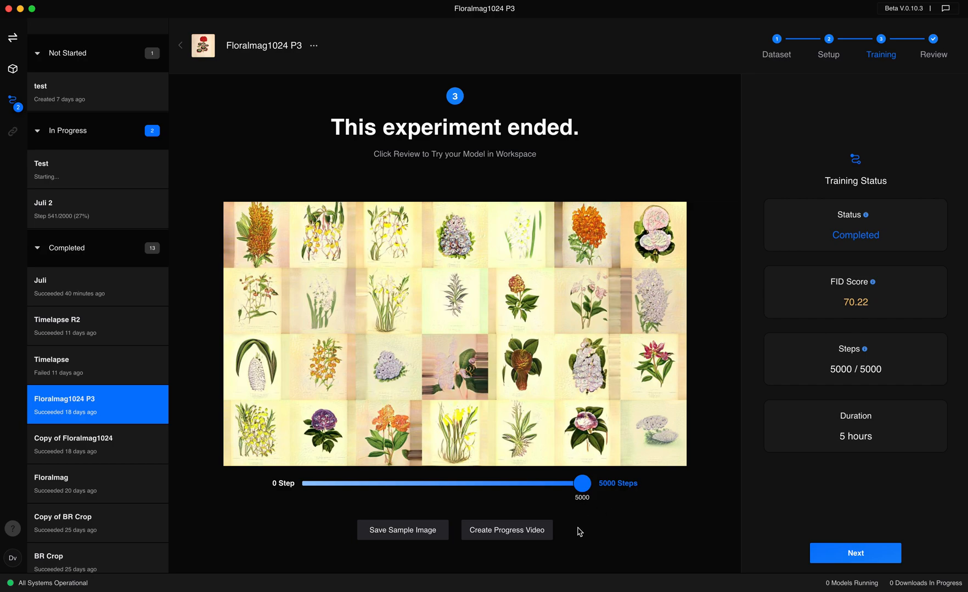
drag(582, 483, 460, 479)
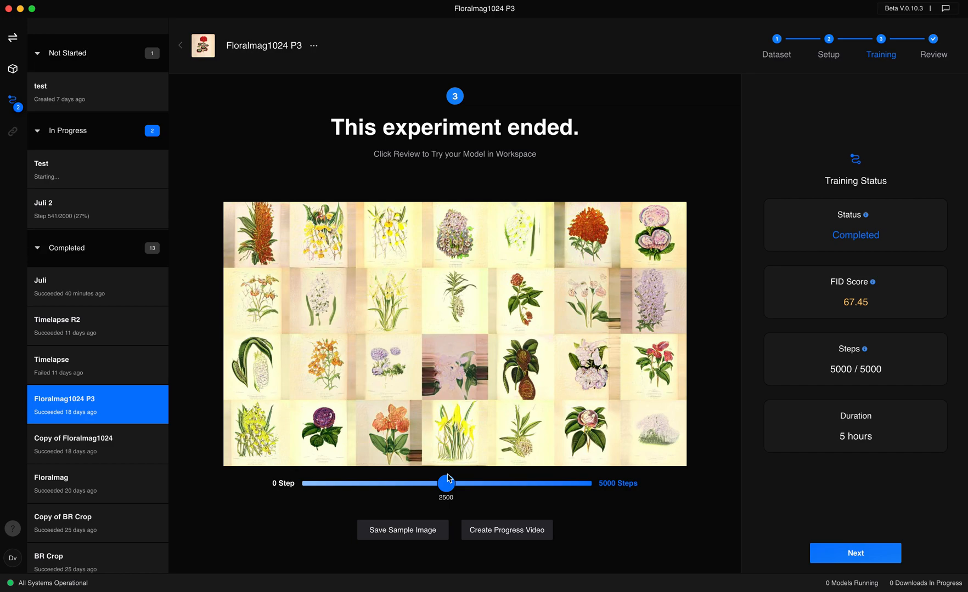
click(309, 485)
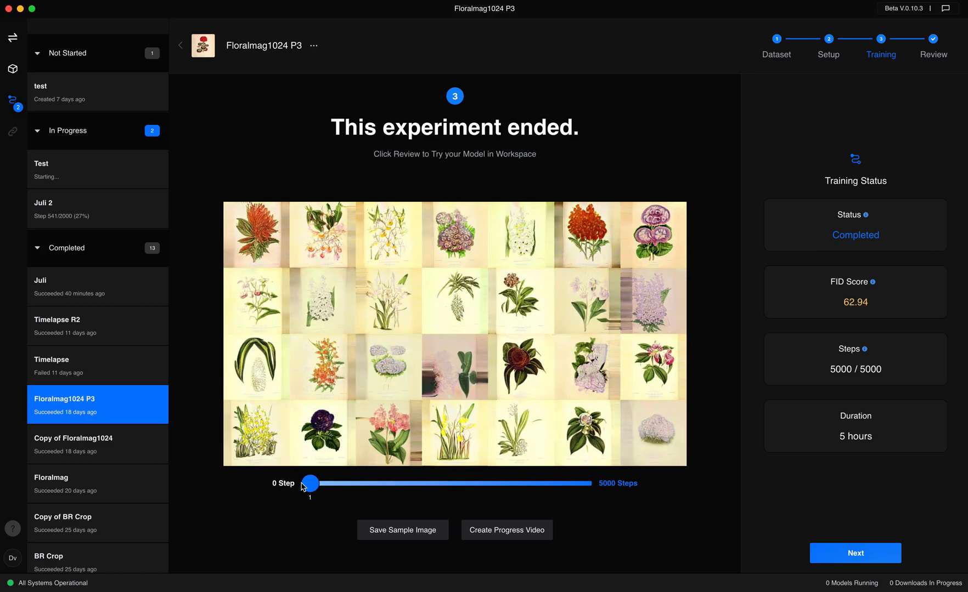
click(315, 489)
mouse_move(315, 490)
mouse_down()
mouse_move(332, 491)
mouse_move(310, 490)
mouse_up()
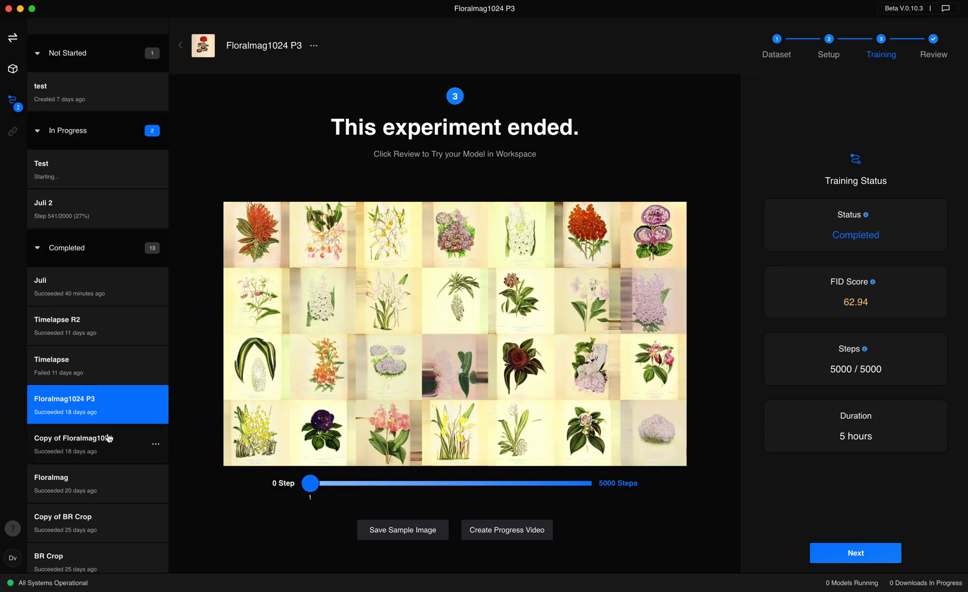
Open the training results of the Floralmag experiment and compare its samples from step 1 to step 10000
click(96, 482)
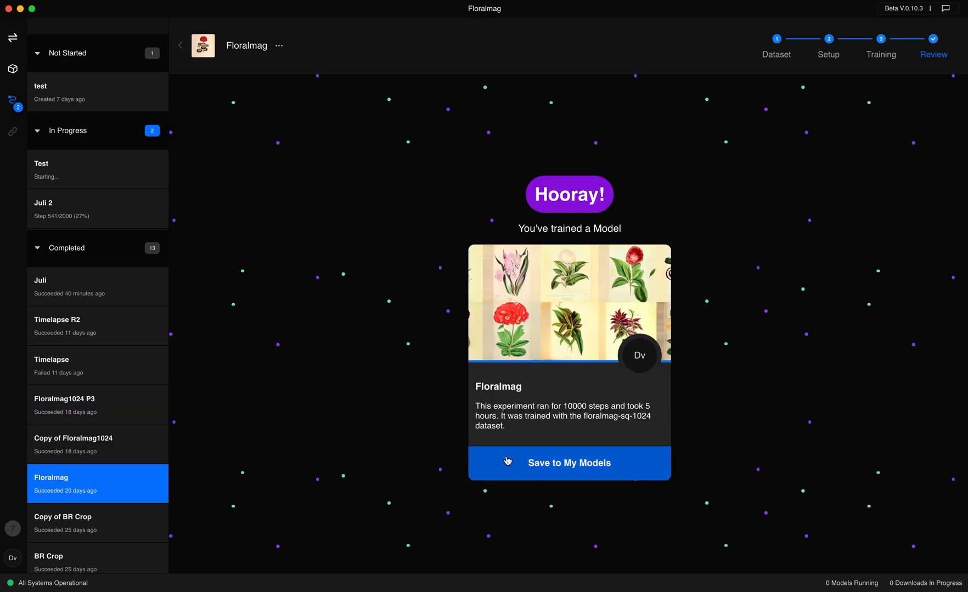
click(881, 39)
drag(356, 486, 305, 485)
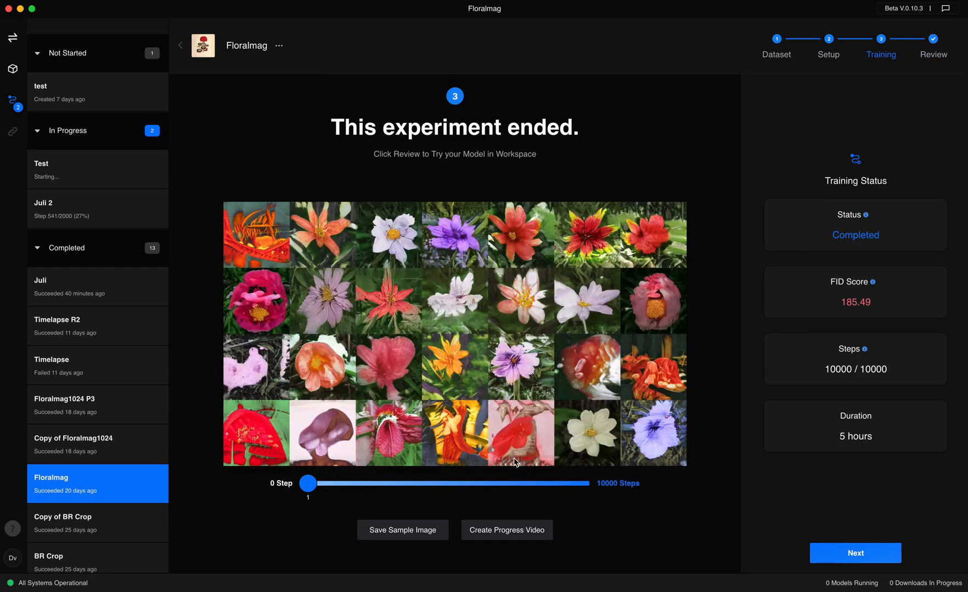
drag(308, 484, 641, 487)
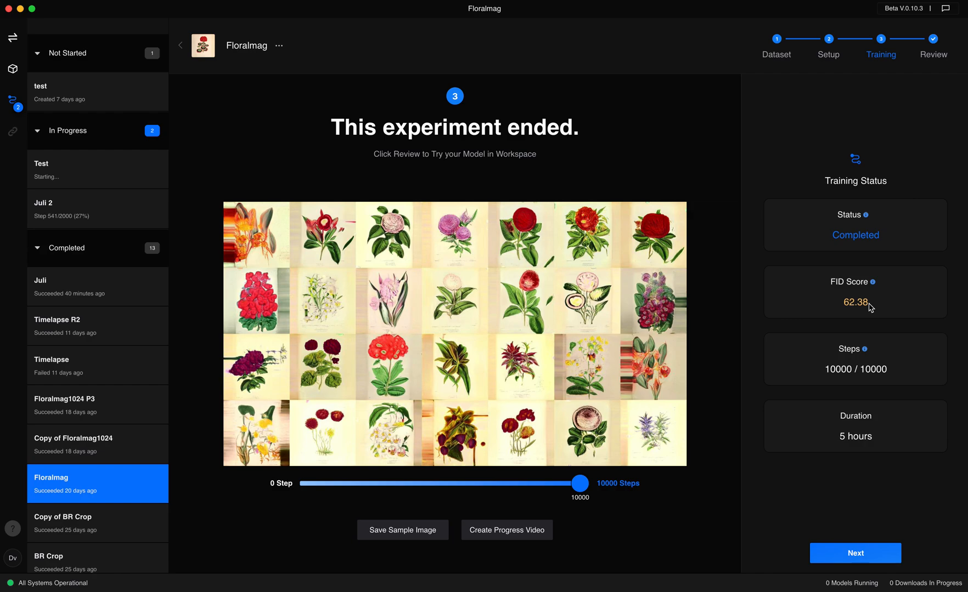
Create a progress video of the Floralmag training and save it as Floralmag.mp4, replacing the existing file
click(495, 530)
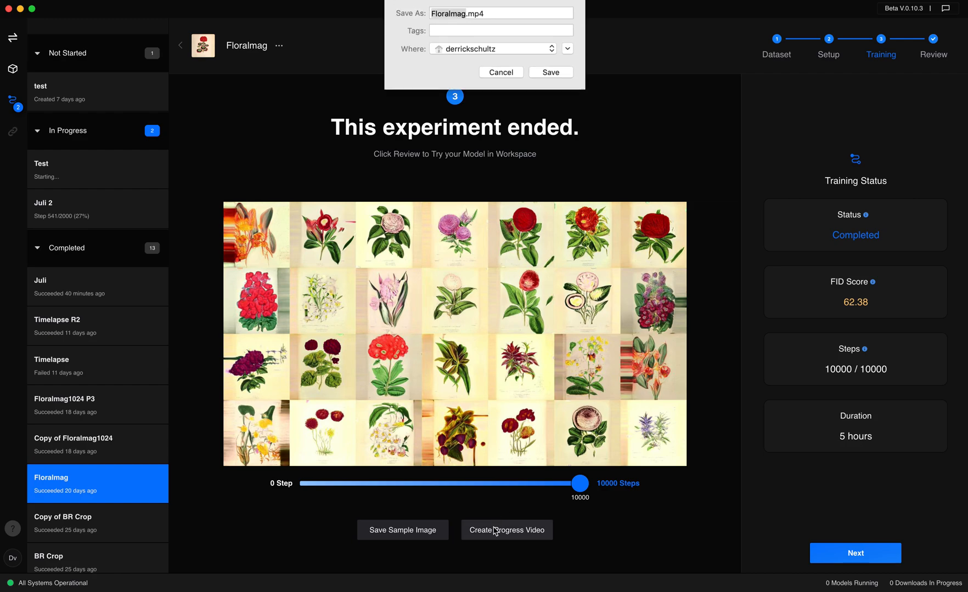
click(551, 91)
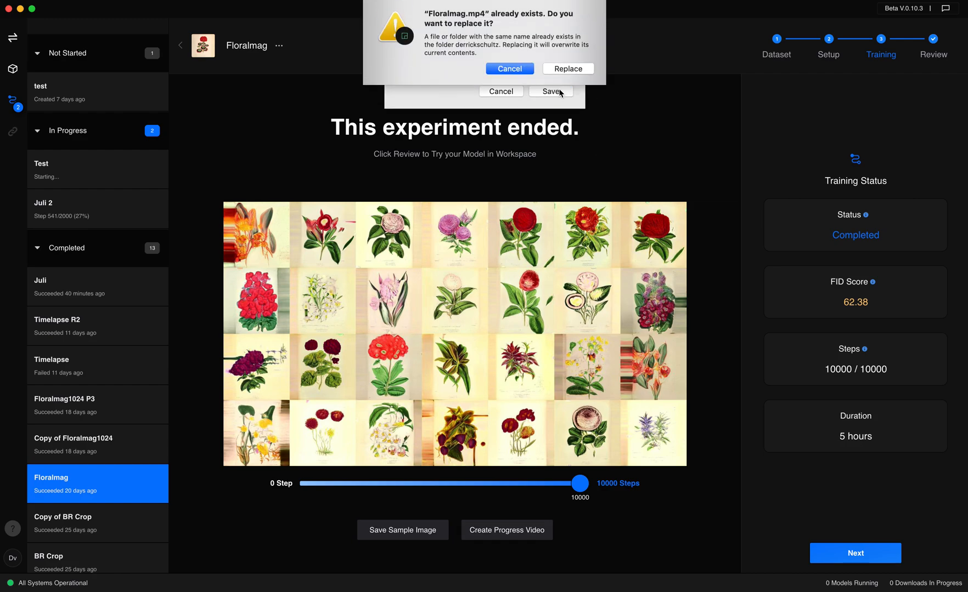
click(568, 70)
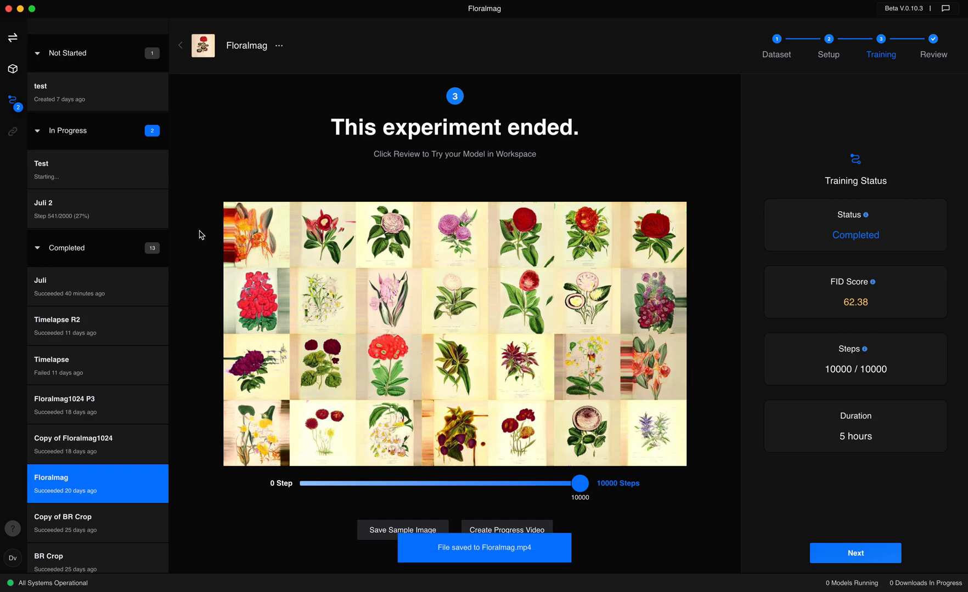
Compare the review pages of the Juli and Floralmag experiments, checking for a latent space walk video
click(69, 288)
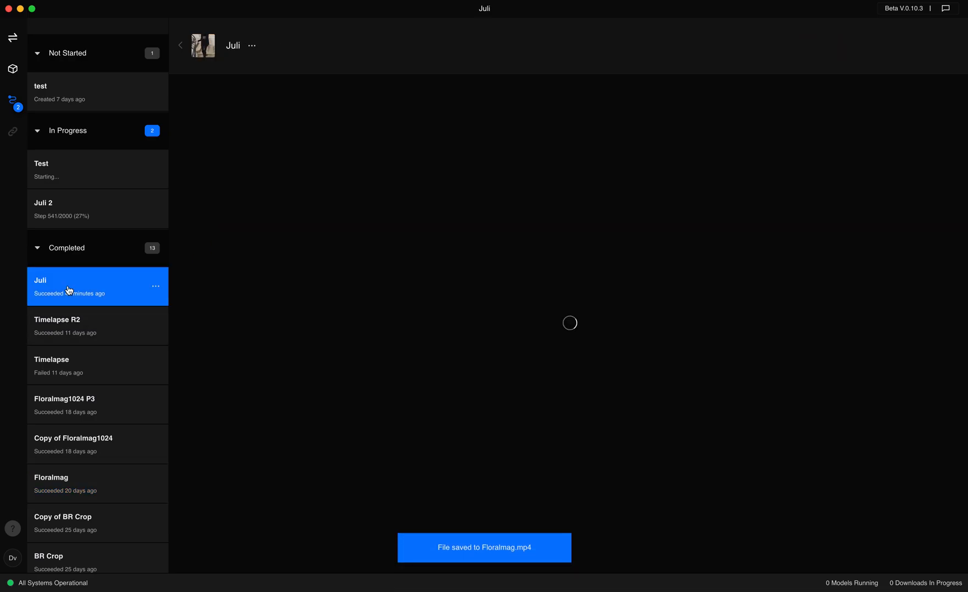
drag(579, 483, 617, 488)
click(934, 40)
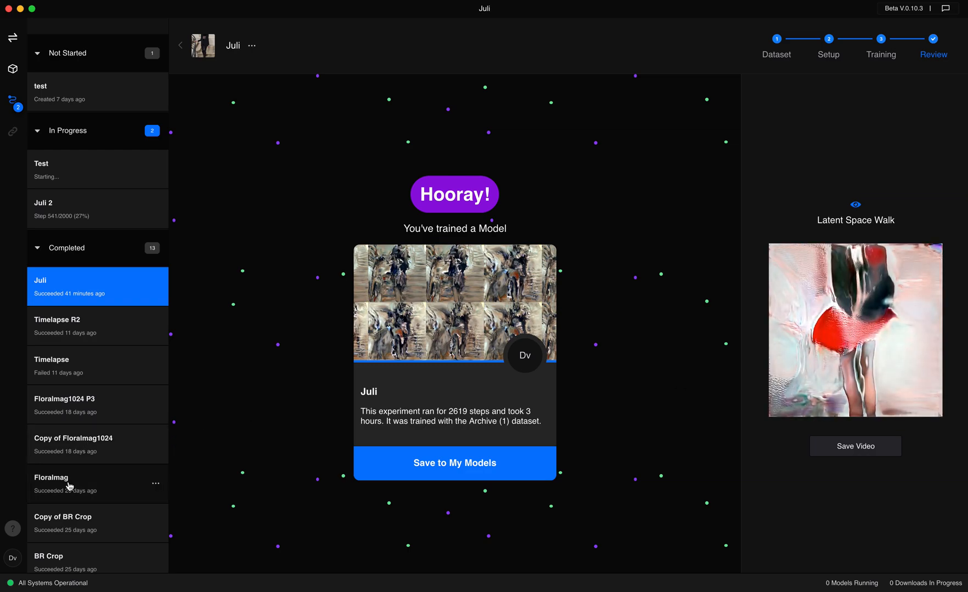
click(86, 482)
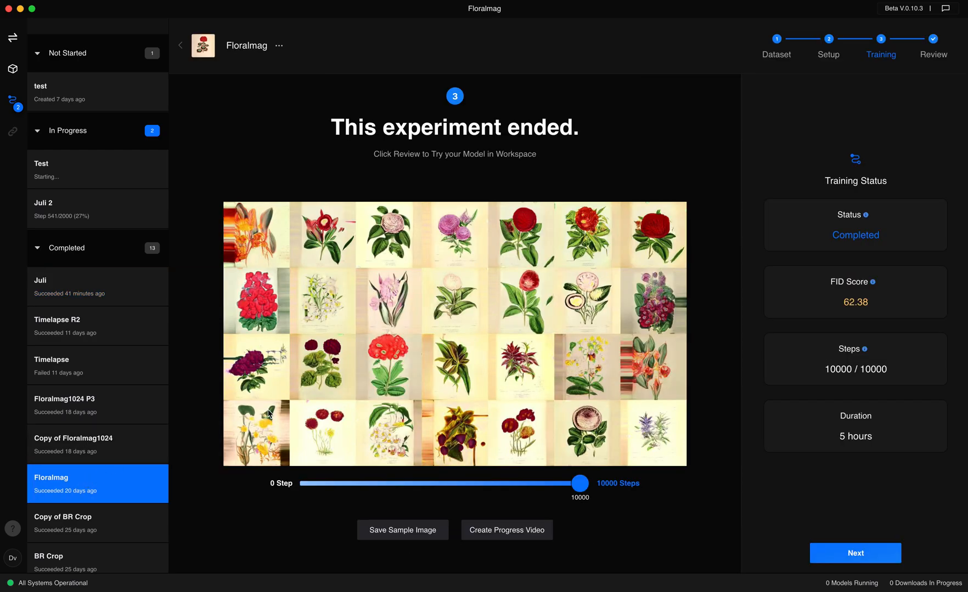
click(936, 43)
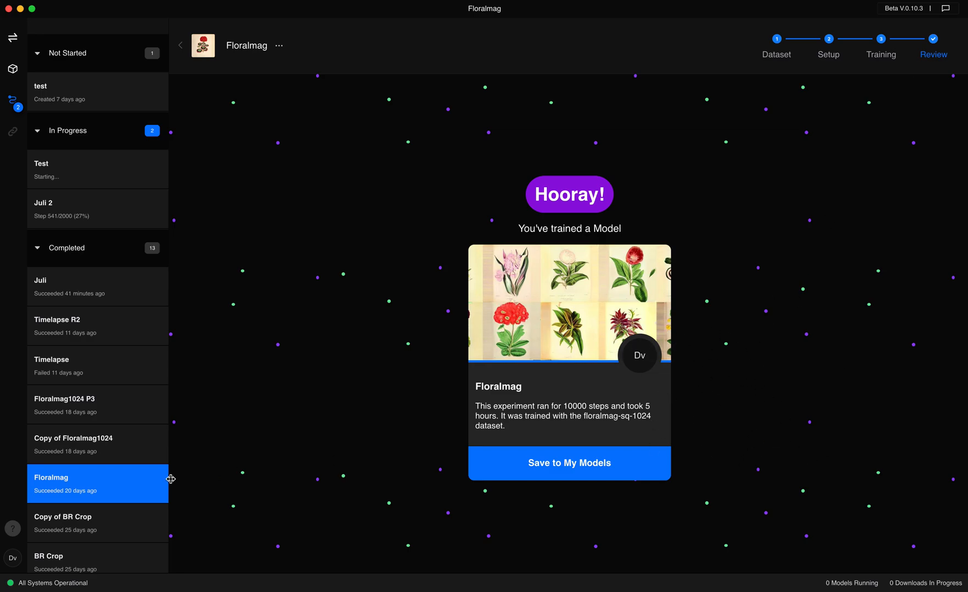
click(99, 296)
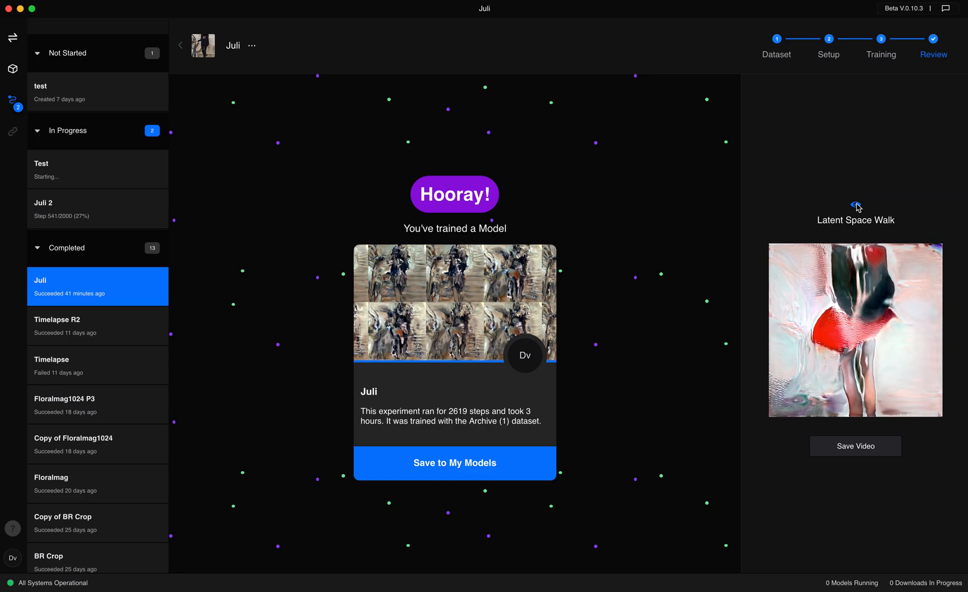
Open the review page of the Floralmag1024 P3 experiment and save its trained model to My Models
click(92, 407)
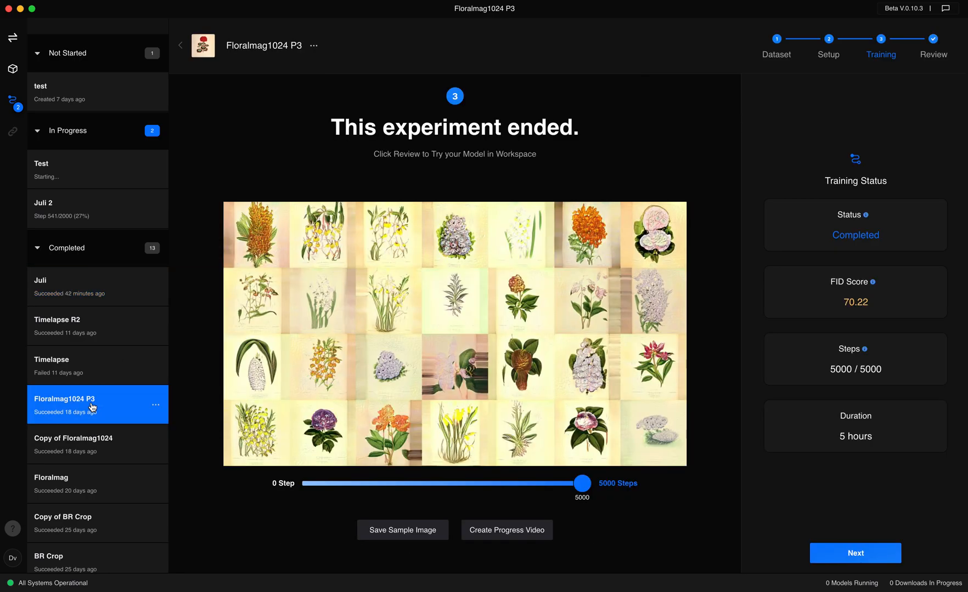
click(931, 42)
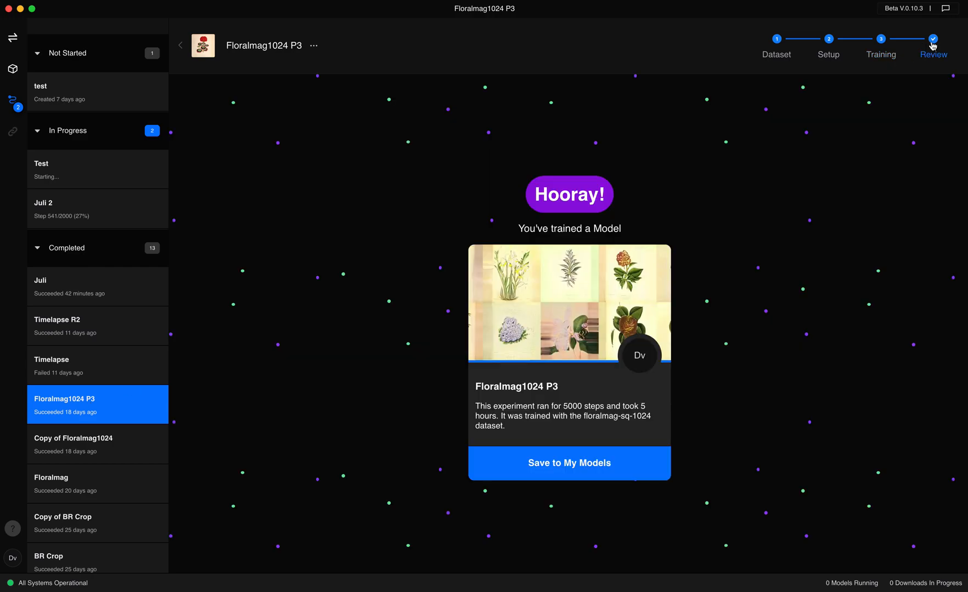
click(607, 463)
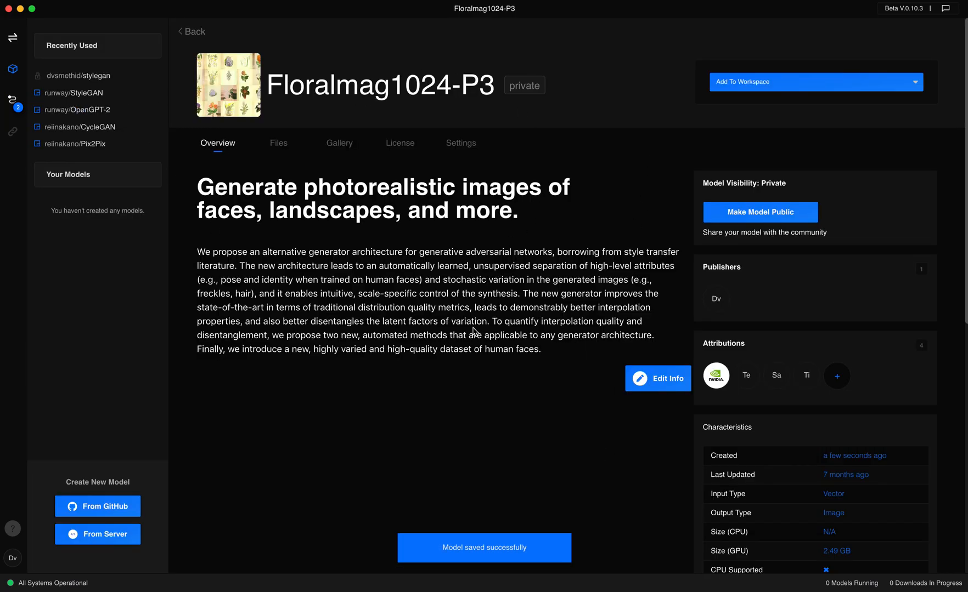
Add the Floralmag1024-P3 model to a new workspace and return to the training experiments
click(792, 84)
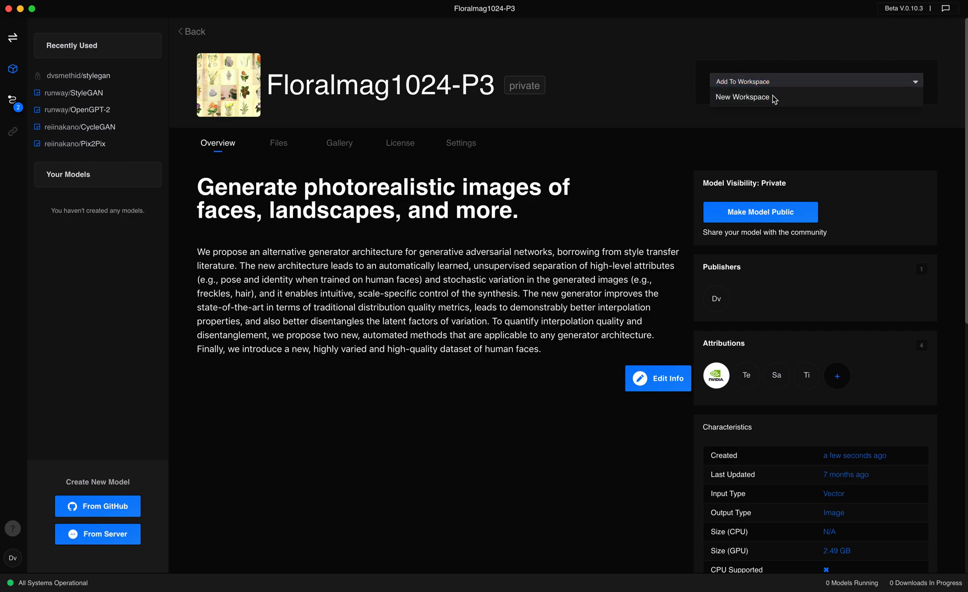
click(771, 98)
click(448, 295)
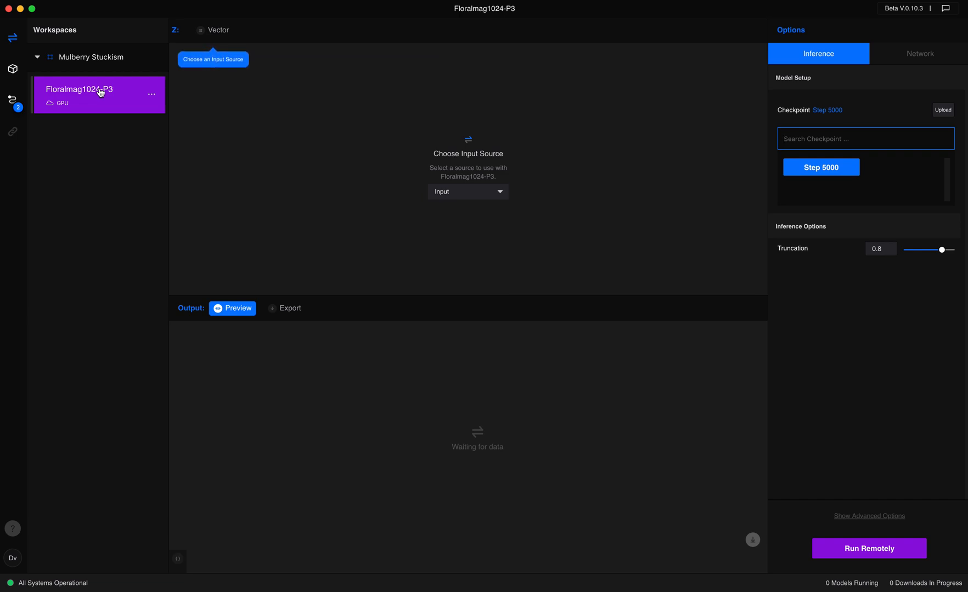
click(14, 99)
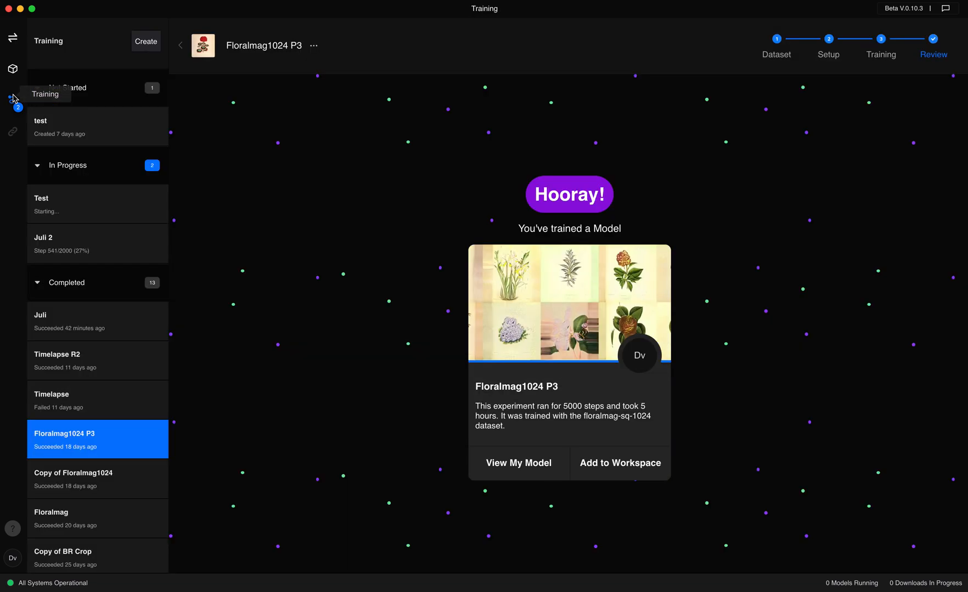